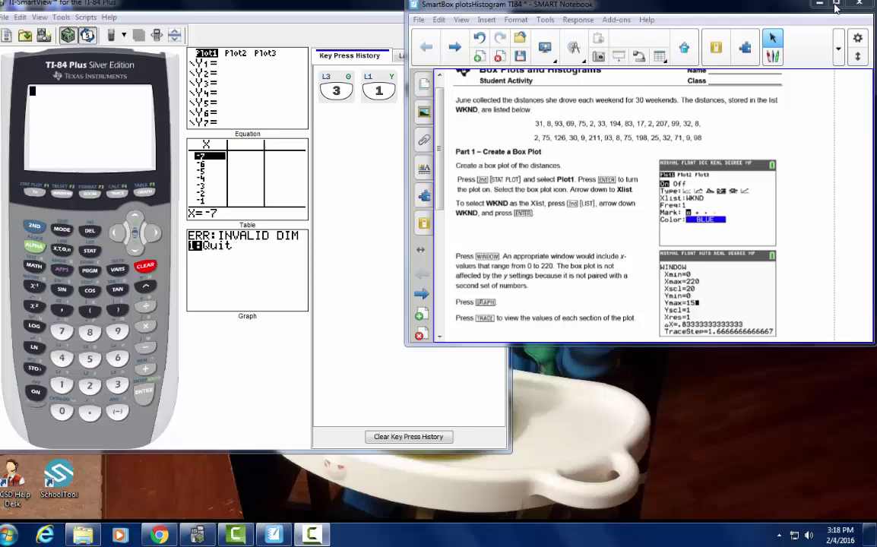
# View the worksheet with the 30 weekend distances full-screen, and restore its window to the smaller size
pyautogui.doubleClick(757, 6)
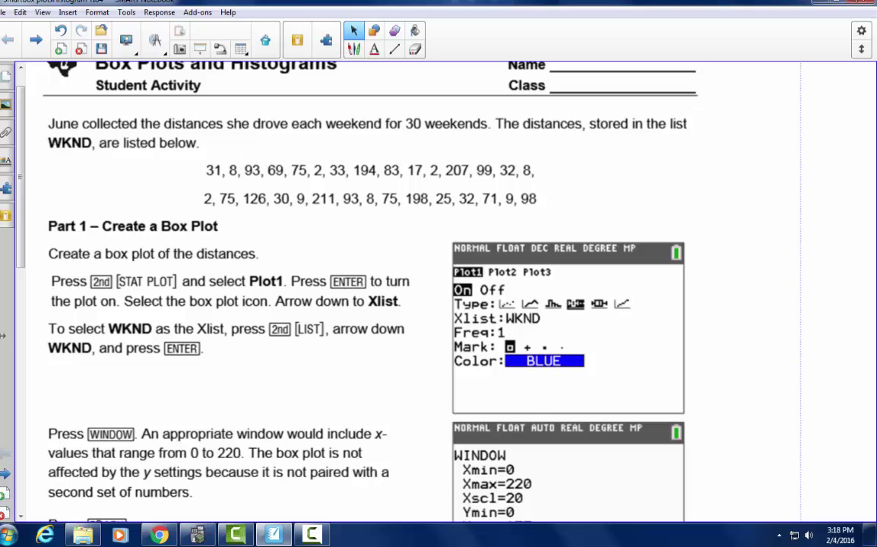
pyautogui.click(840, 6)
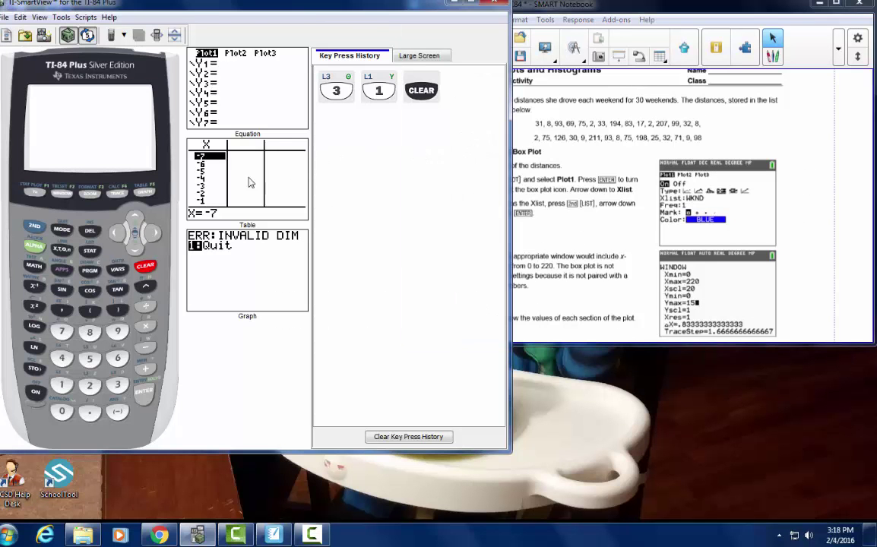
# Switch to TI-SmartView, clear the key press history and open the calculator's statistics list editor
pyautogui.click(34, 228)
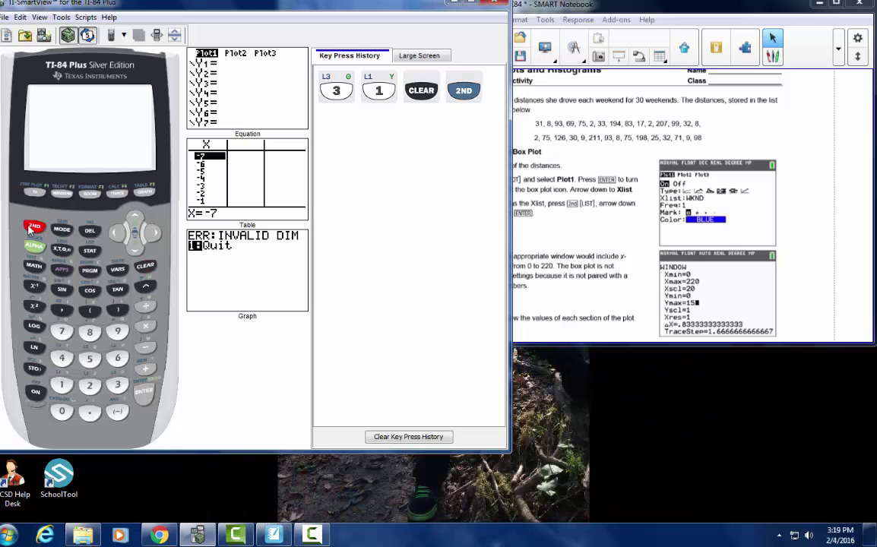
pyautogui.click(34, 227)
pyautogui.click(90, 251)
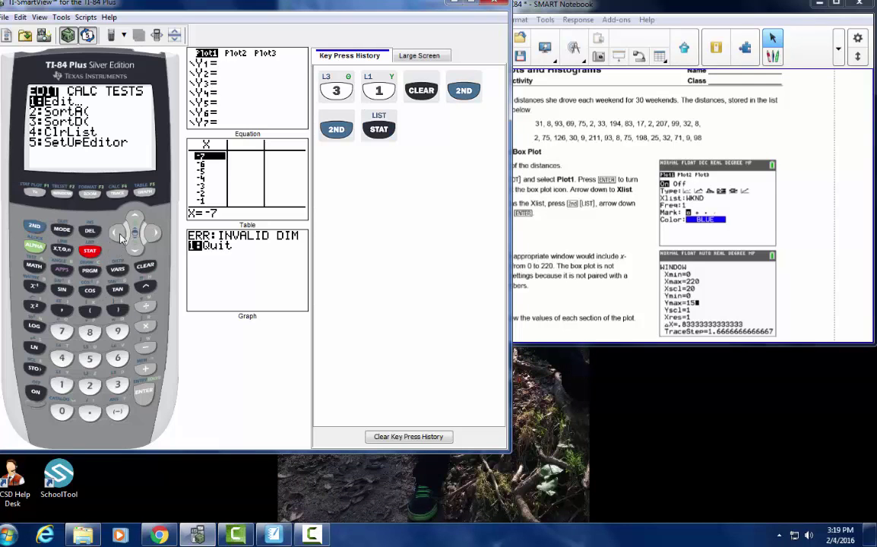
pyautogui.click(371, 437)
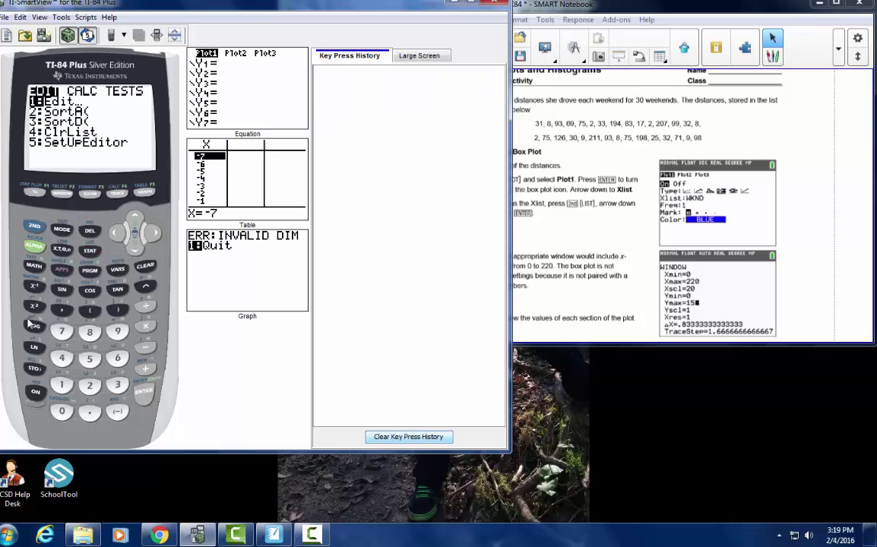
pyautogui.click(89, 251)
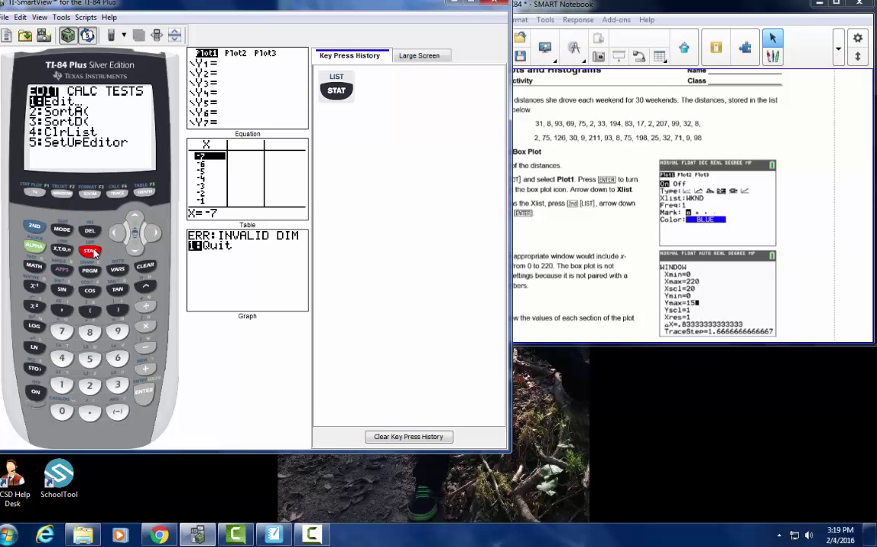
pyautogui.click(145, 395)
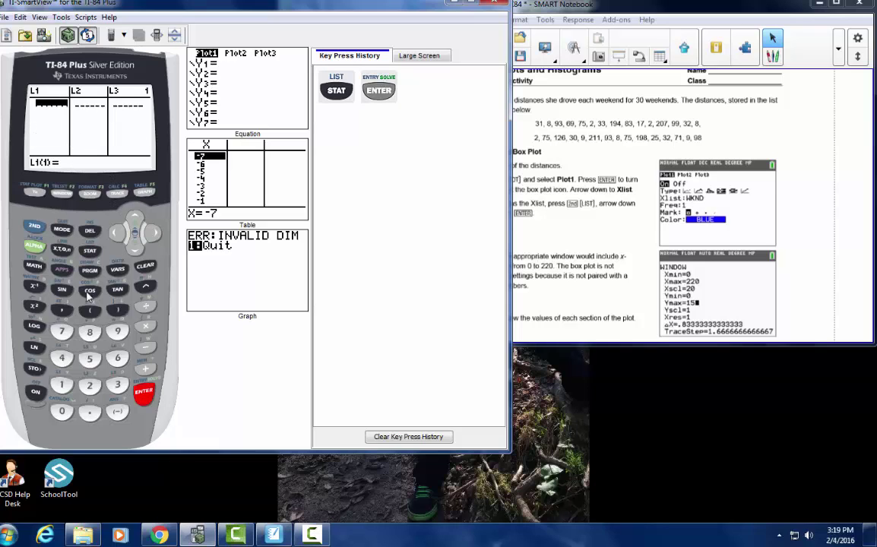
# Enter the first three distances, 31, 8 and 93, as entries 1 to 3 of list L1
pyautogui.write('31')
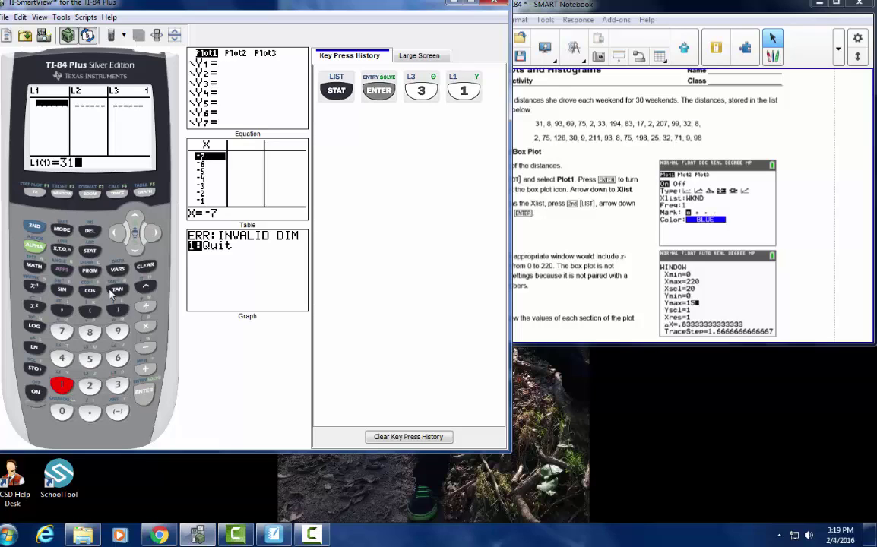
pyautogui.click(132, 245)
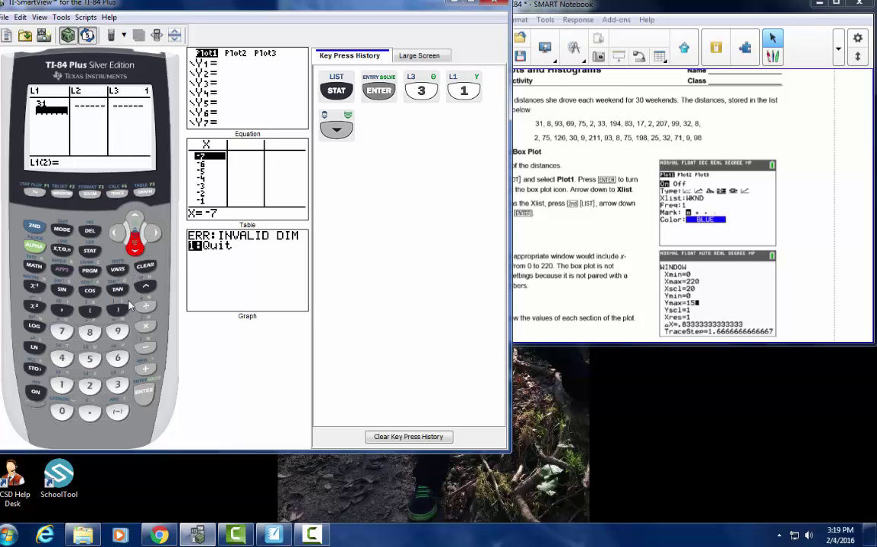
pyautogui.click(92, 334)
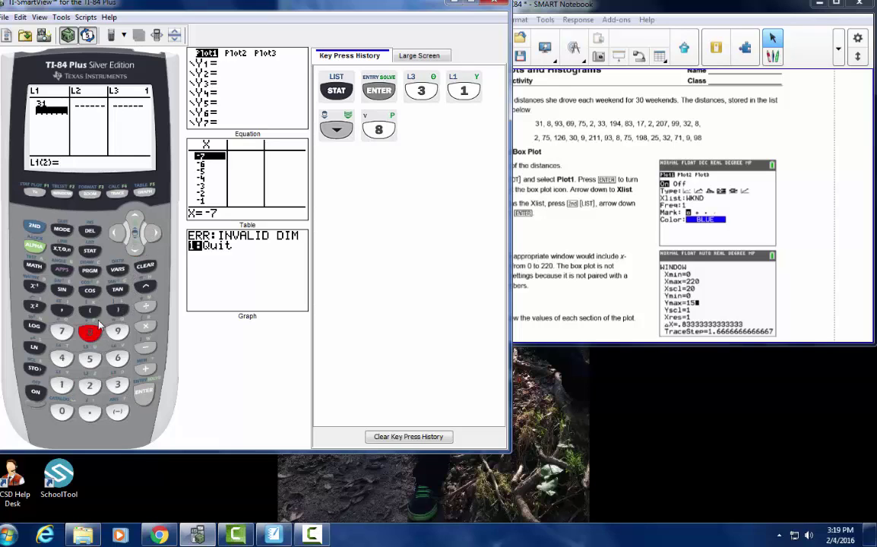
pyautogui.click(134, 250)
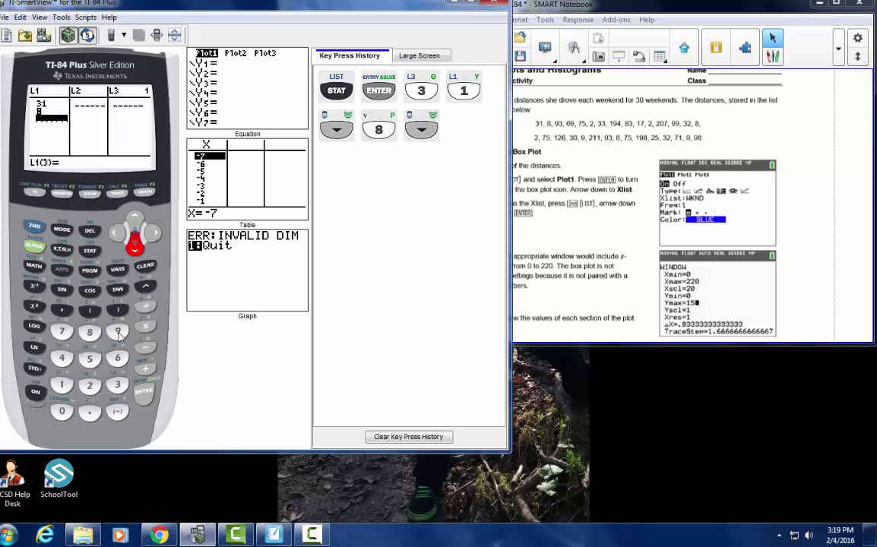
pyautogui.click(118, 332)
pyautogui.click(117, 385)
pyautogui.click(134, 249)
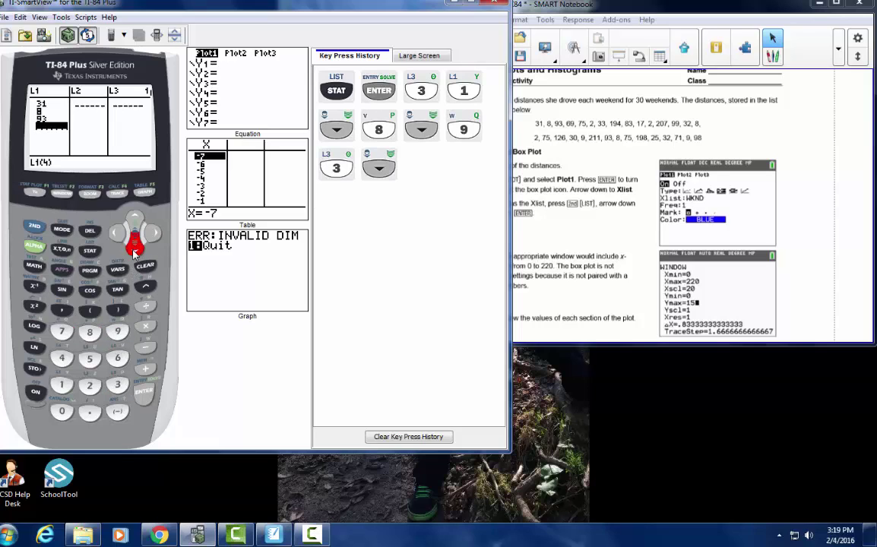
# Add the distances 69, 75 and 2 as entries 4 to 6 of list L1
pyautogui.click(118, 358)
pyautogui.click(118, 332)
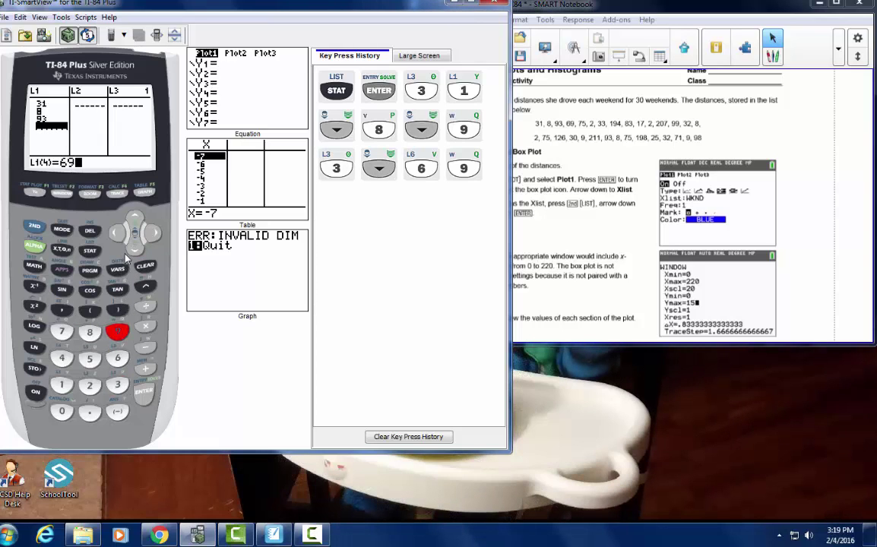
pyautogui.click(134, 248)
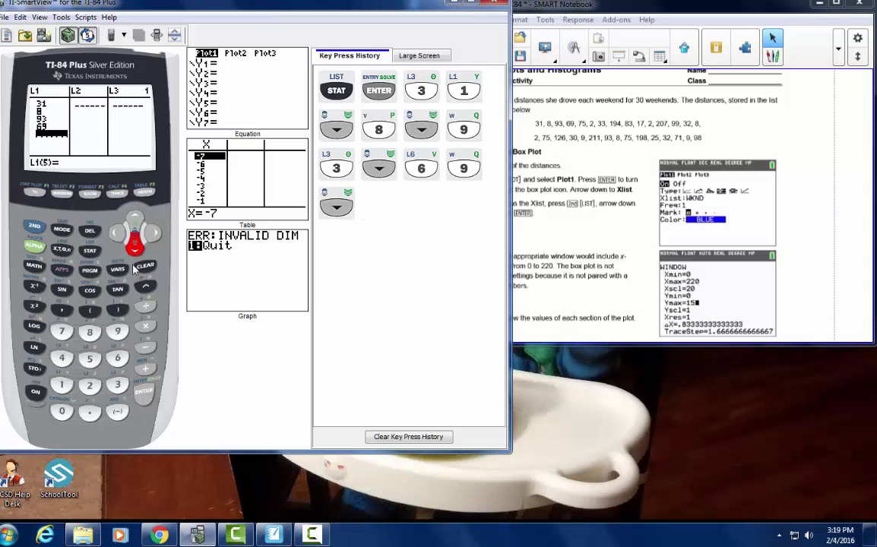
pyautogui.click(63, 331)
pyautogui.click(89, 358)
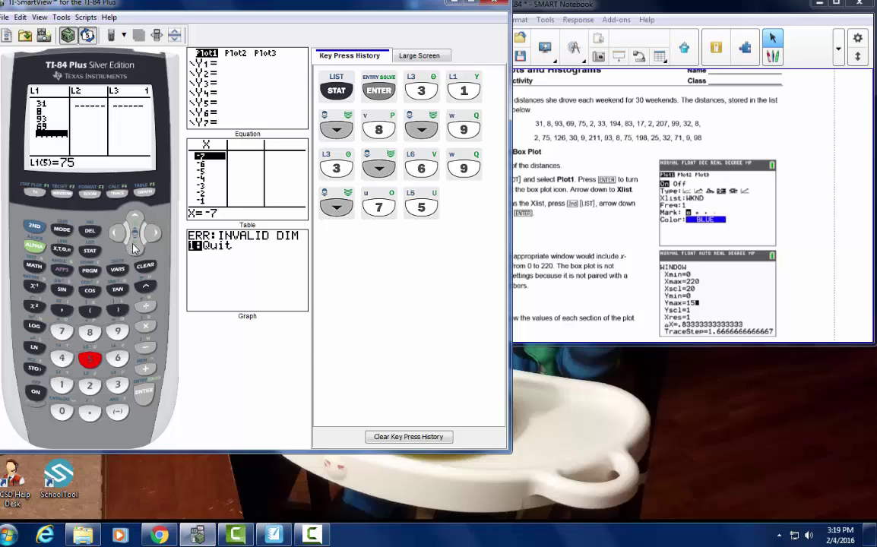
pyautogui.click(134, 247)
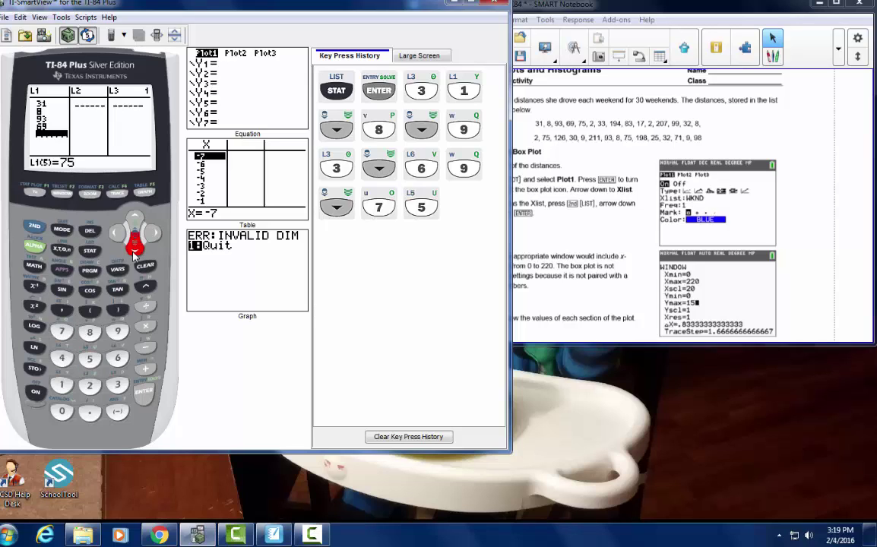
pyautogui.click(90, 388)
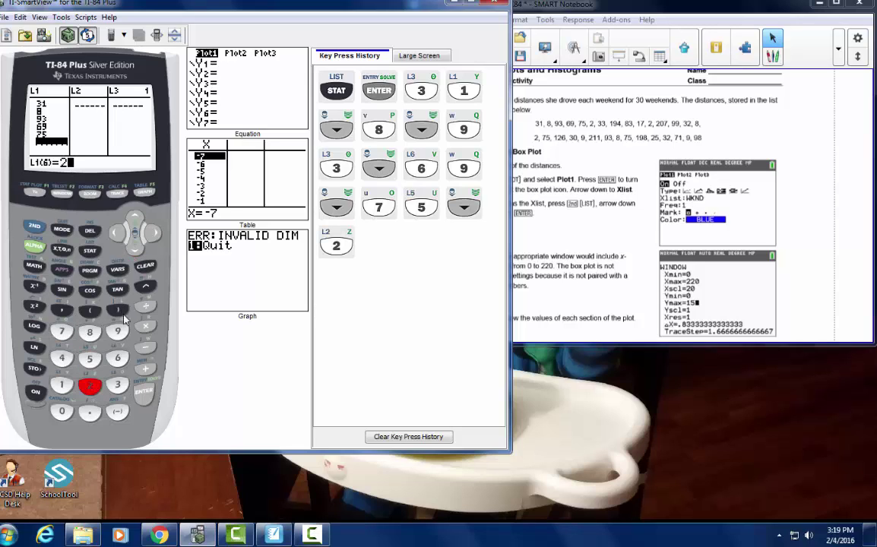
pyautogui.click(135, 247)
# Add the distances 33 and 194 as entries 7 and 8 of list L1
pyautogui.click(119, 386)
pyautogui.click(120, 386)
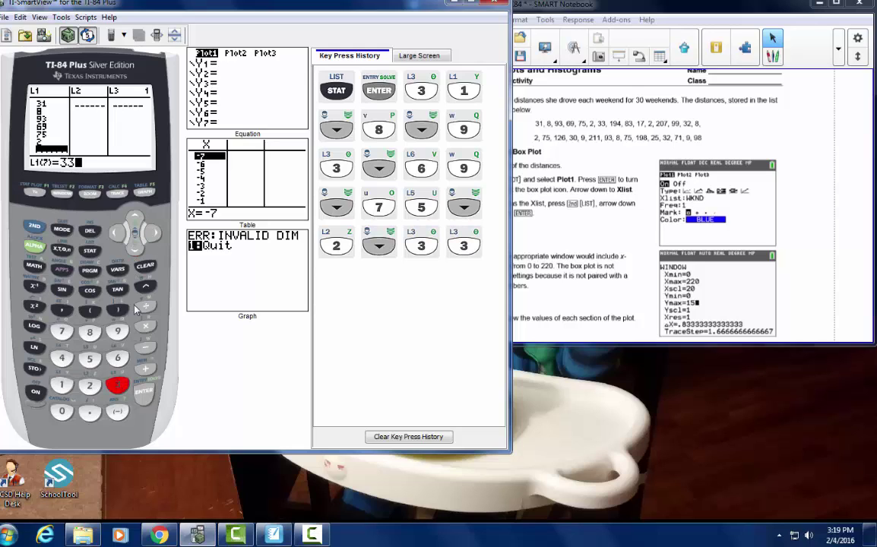
pyautogui.click(138, 249)
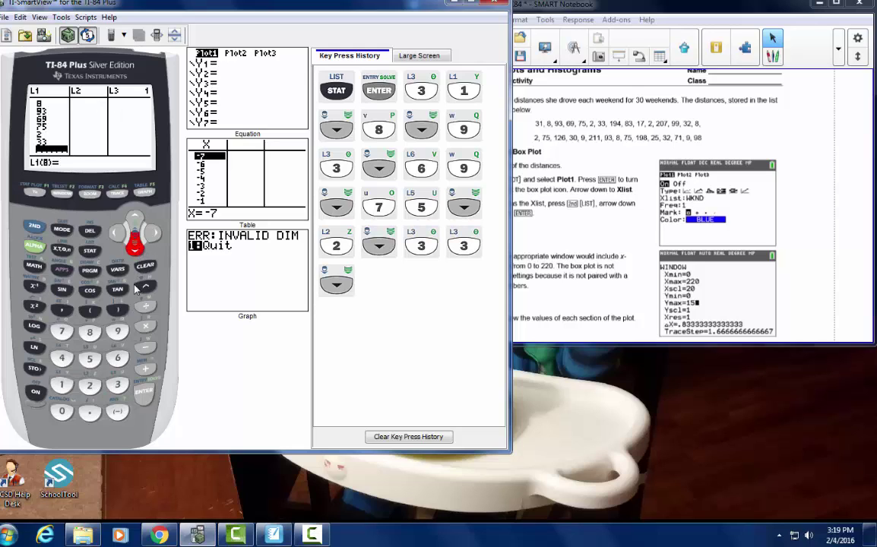
pyautogui.click(62, 385)
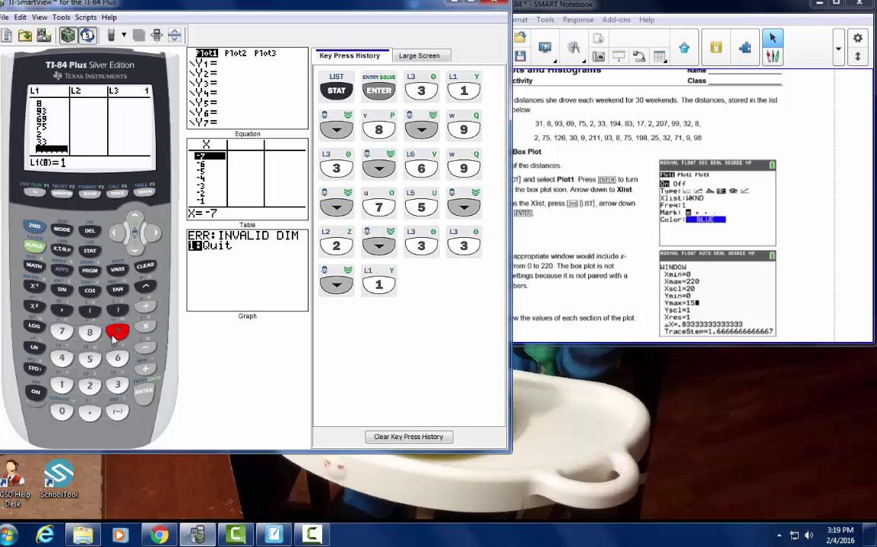
pyautogui.click(117, 333)
pyautogui.click(63, 358)
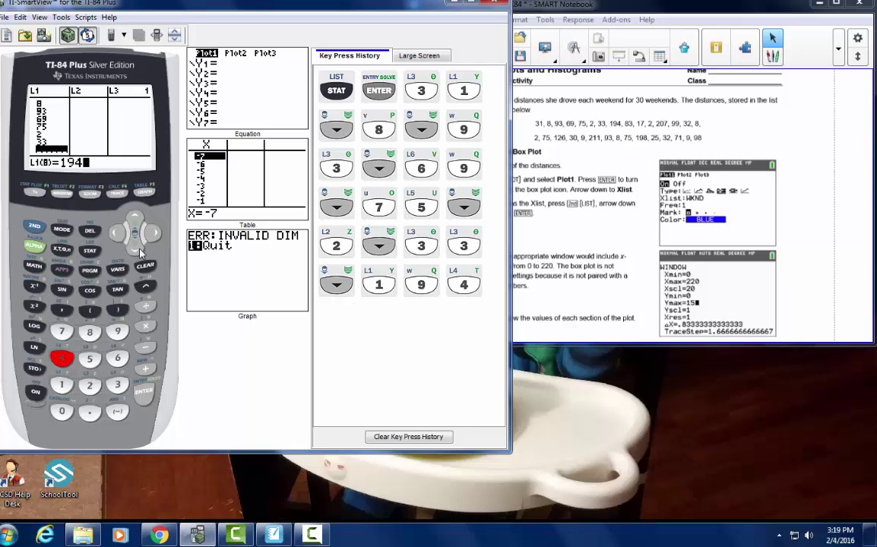
pyautogui.click(139, 250)
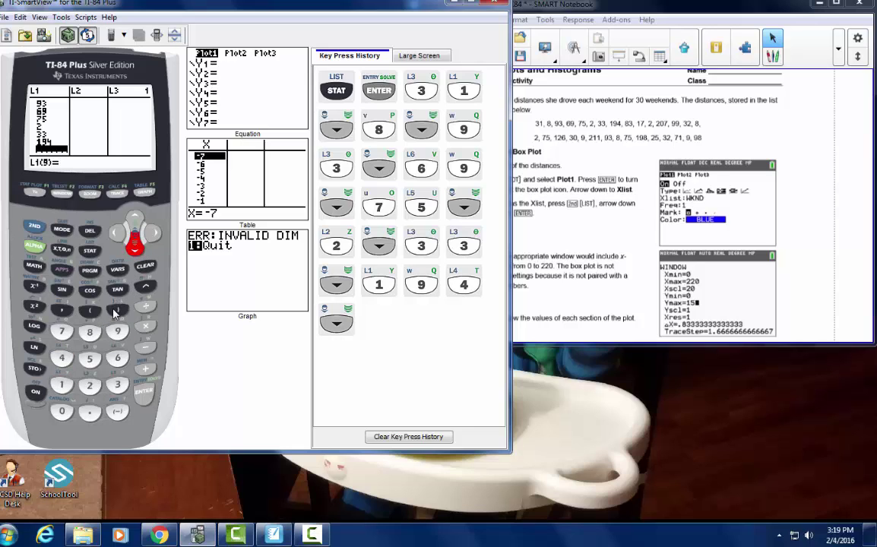
# Add the distances 83, 17 and 2 as entries 9 to 11 of list L1
pyautogui.click(90, 332)
pyautogui.click(117, 385)
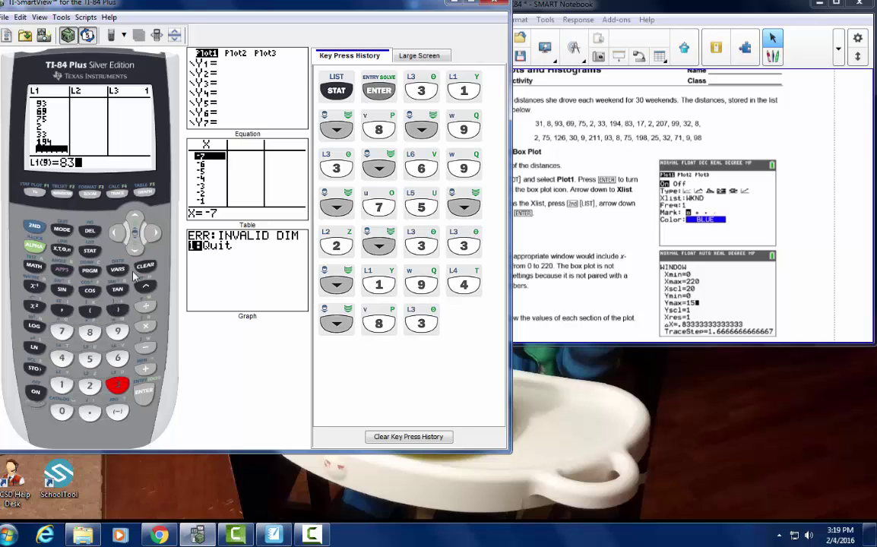
pyautogui.click(138, 252)
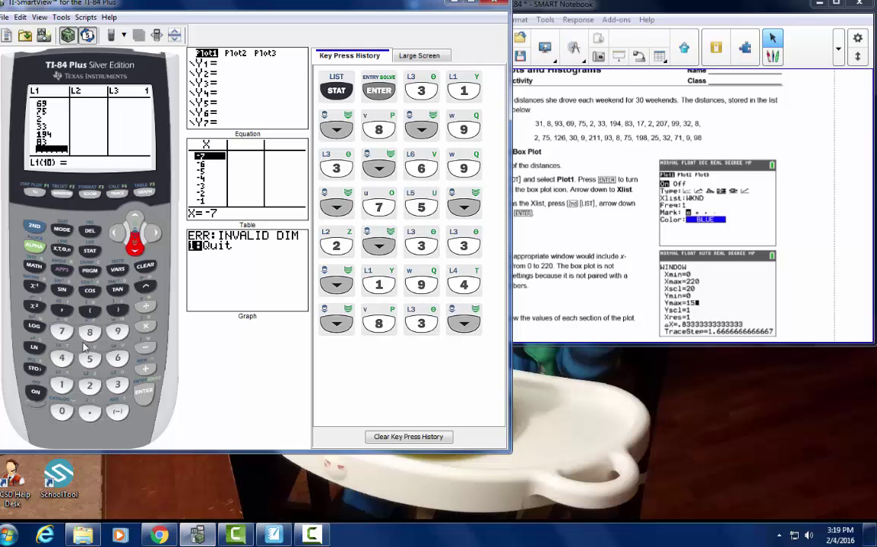
pyautogui.click(63, 385)
pyautogui.click(62, 331)
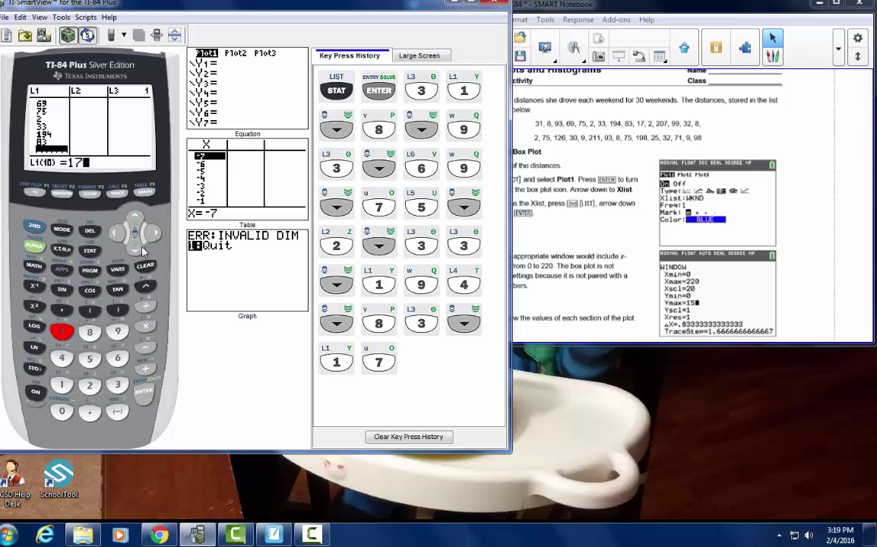
pyautogui.click(135, 249)
pyautogui.click(90, 385)
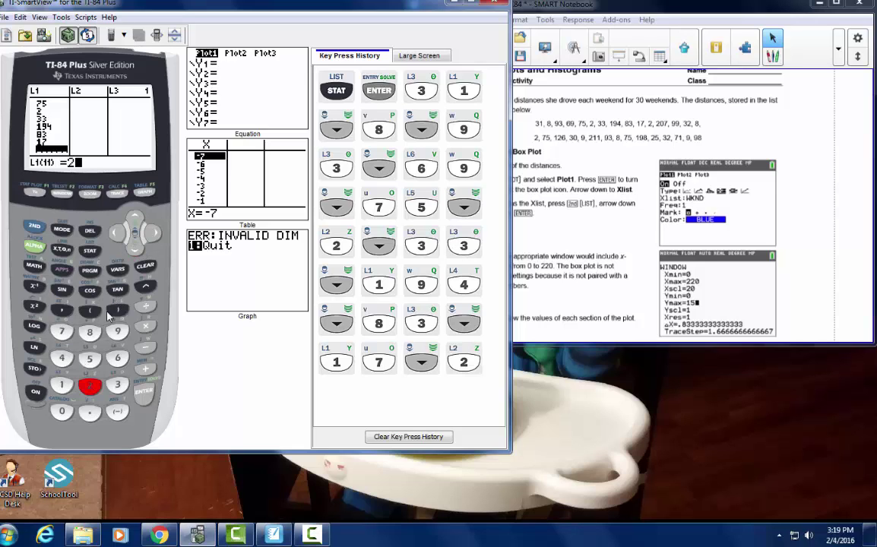
pyautogui.click(135, 251)
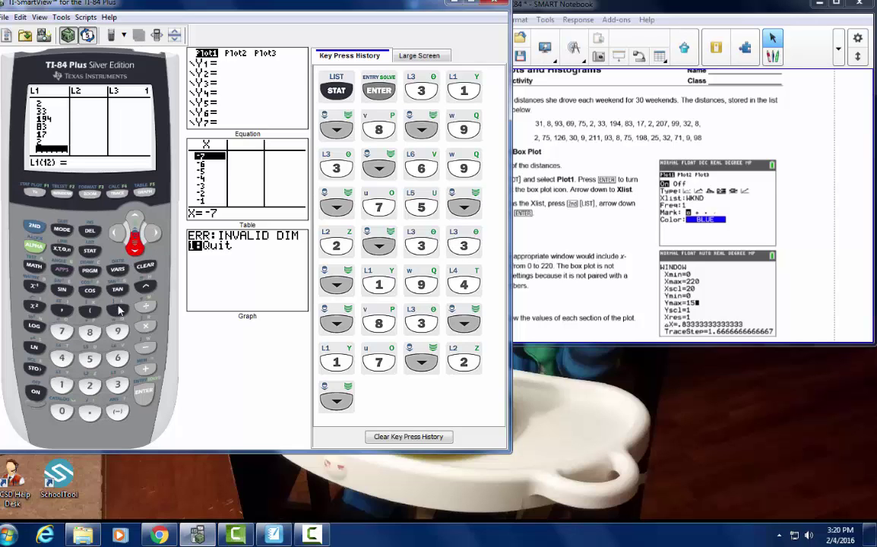
# Add the distances 207 and 99 as entries 12 and 13 of list L1
pyautogui.click(89, 384)
pyautogui.click(62, 412)
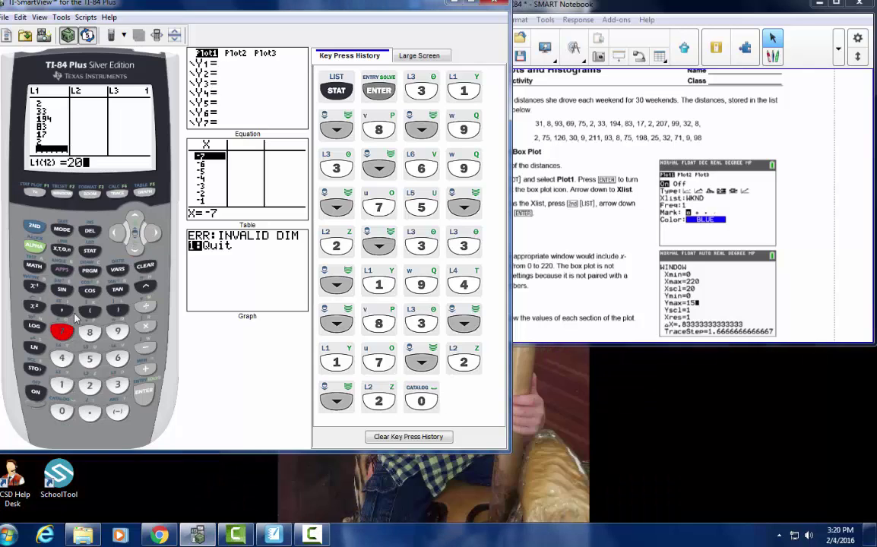
pyautogui.click(63, 332)
pyautogui.click(135, 251)
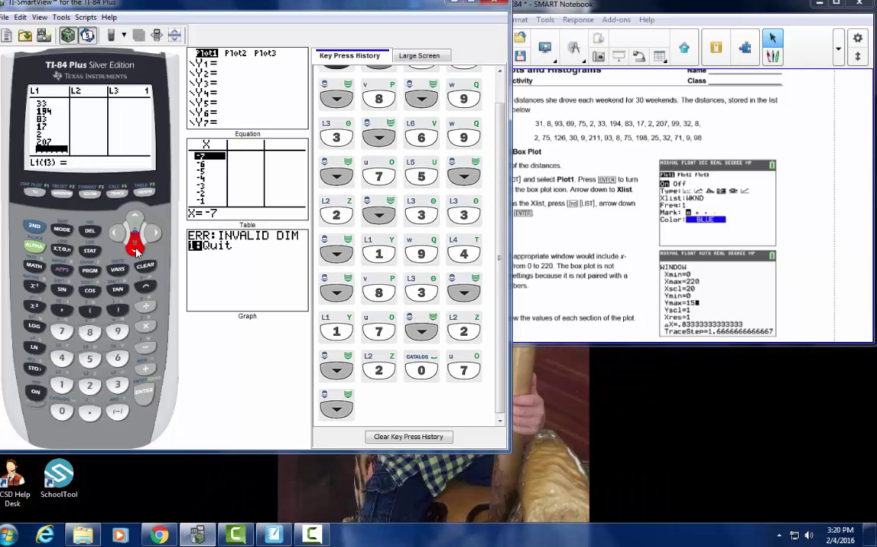
pyautogui.click(118, 332)
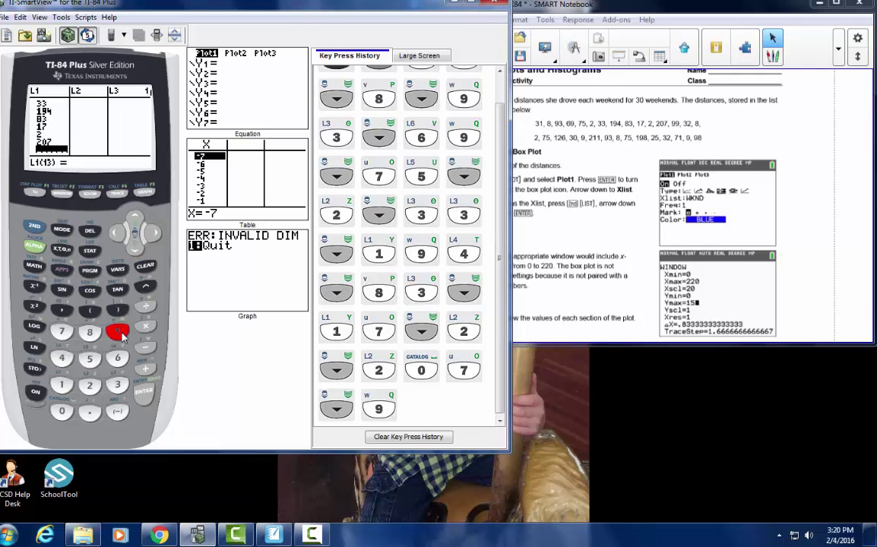
pyautogui.click(118, 331)
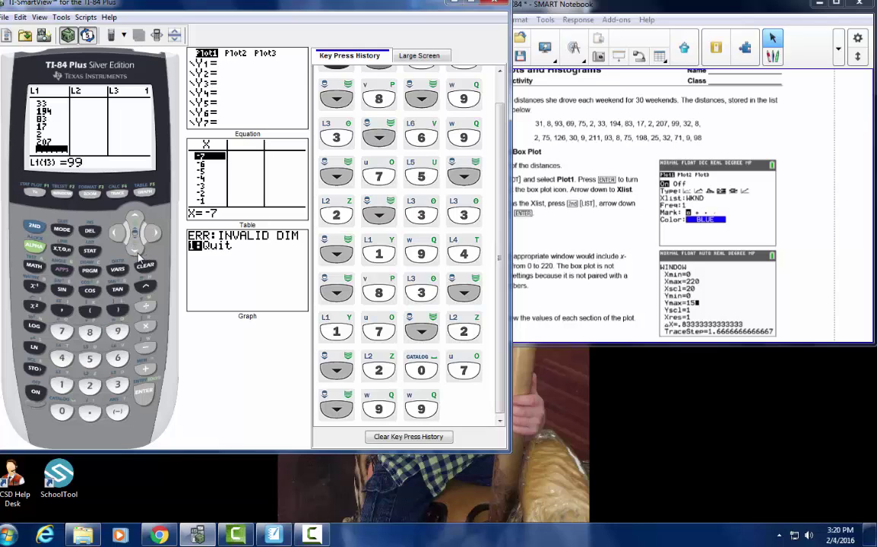
pyautogui.click(135, 249)
# Add the distances 32 and 8 as entries 14 and 15 of list L1
pyautogui.click(119, 386)
pyautogui.click(89, 386)
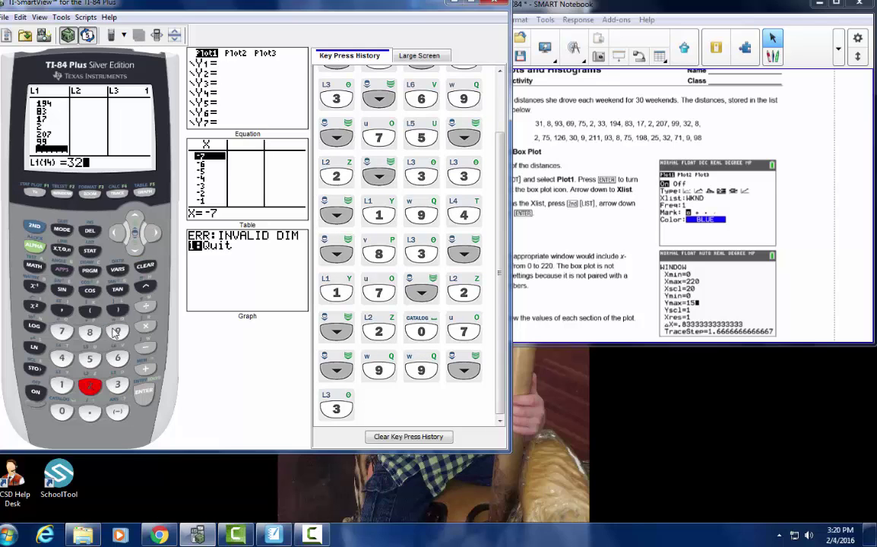
pyautogui.click(136, 250)
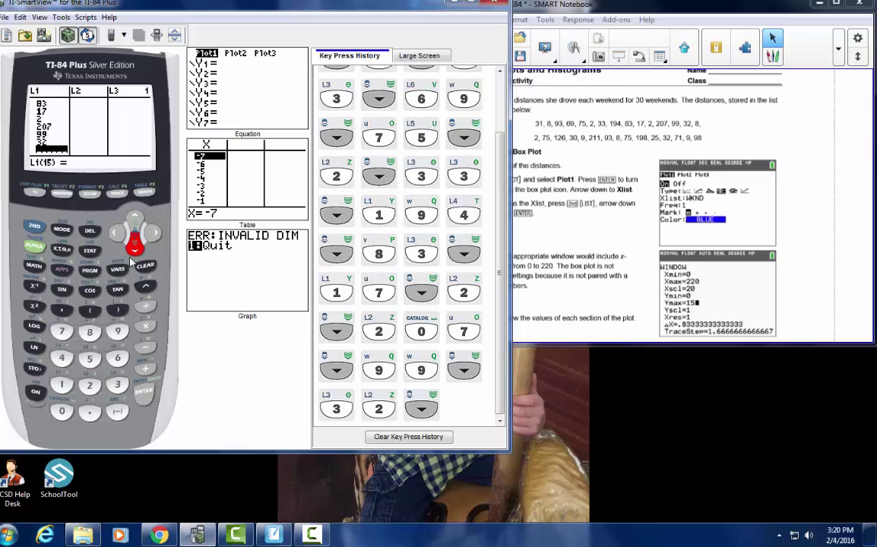
pyautogui.click(91, 333)
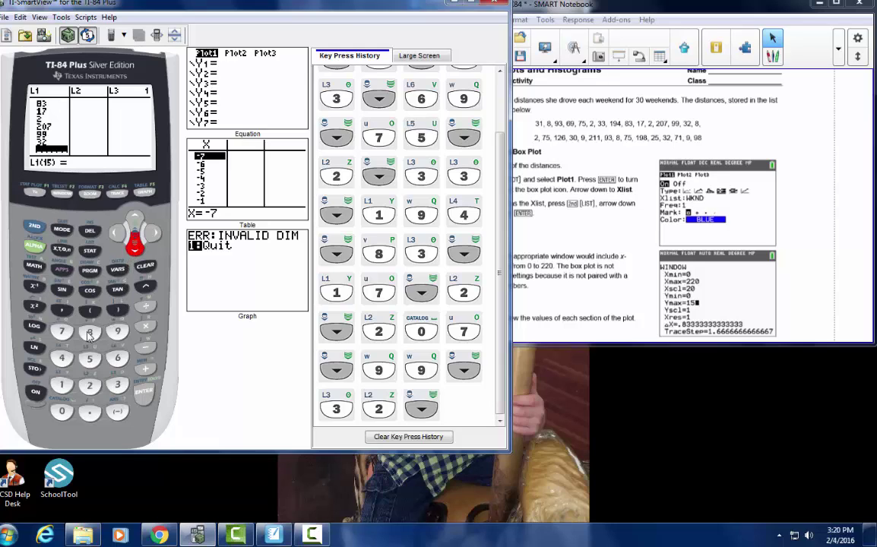
pyautogui.click(135, 248)
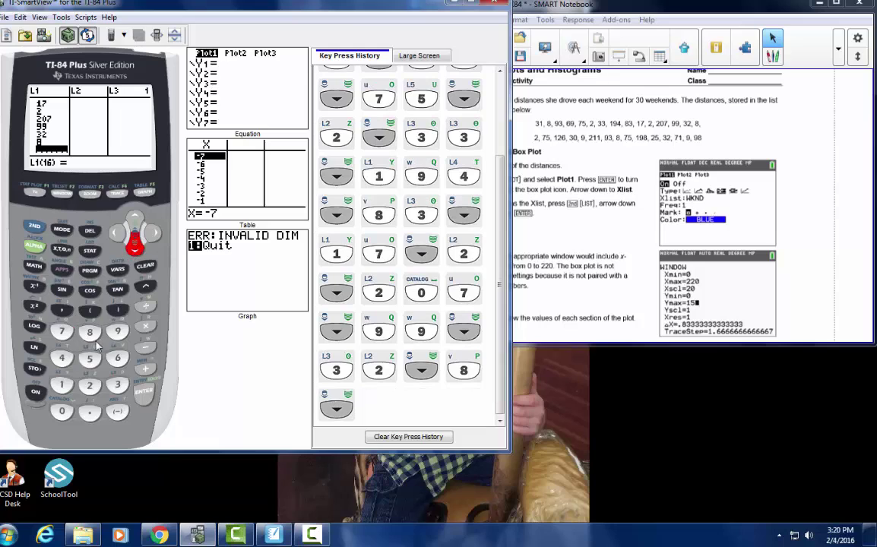
# Add the distances 2 and 75 as entries 16 and 17 of list L1
pyautogui.click(89, 386)
pyautogui.click(131, 241)
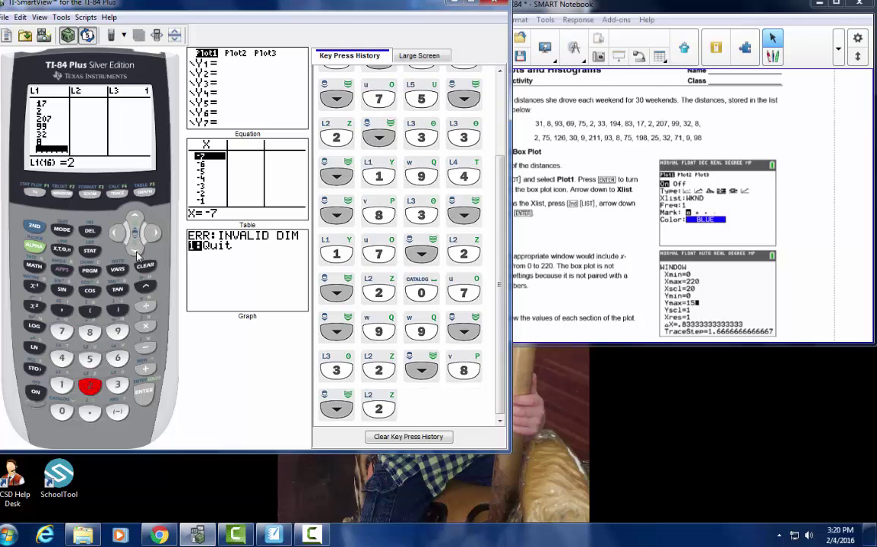
pyautogui.click(62, 332)
pyautogui.click(90, 358)
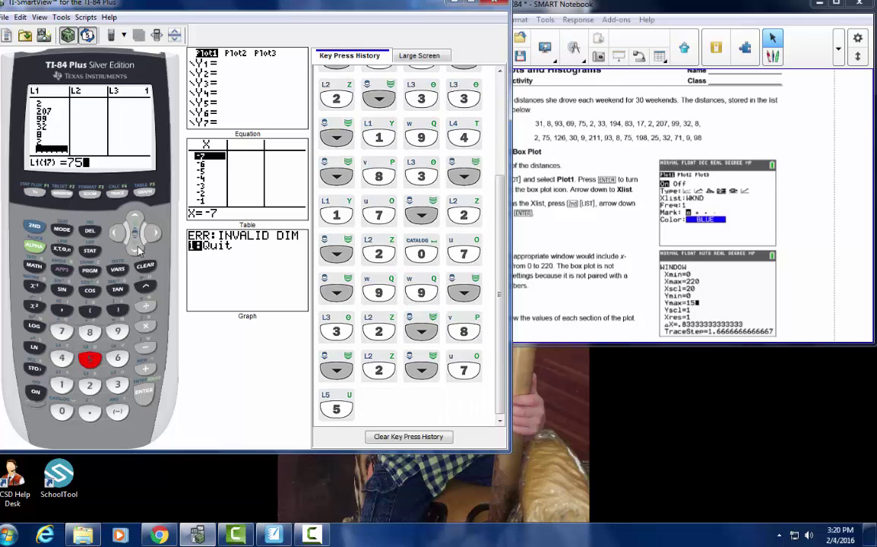
pyautogui.click(135, 247)
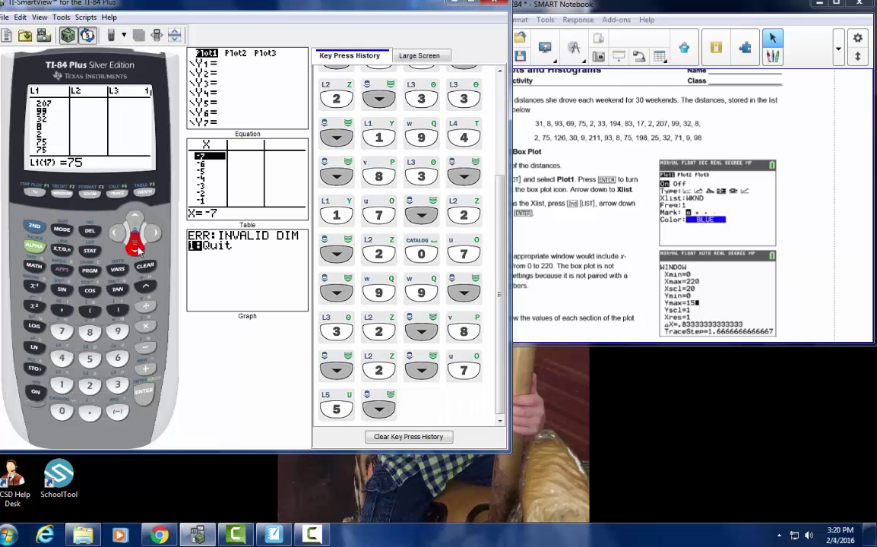
# Add the distances 126 and 30 as entries 18 and 19 of list L1
pyautogui.click(64, 386)
pyautogui.click(90, 386)
pyautogui.click(117, 358)
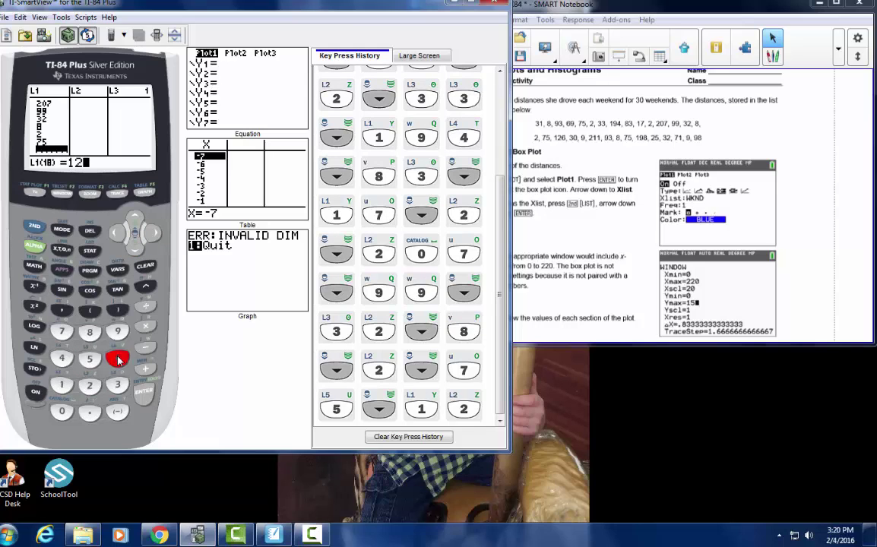
pyautogui.click(135, 248)
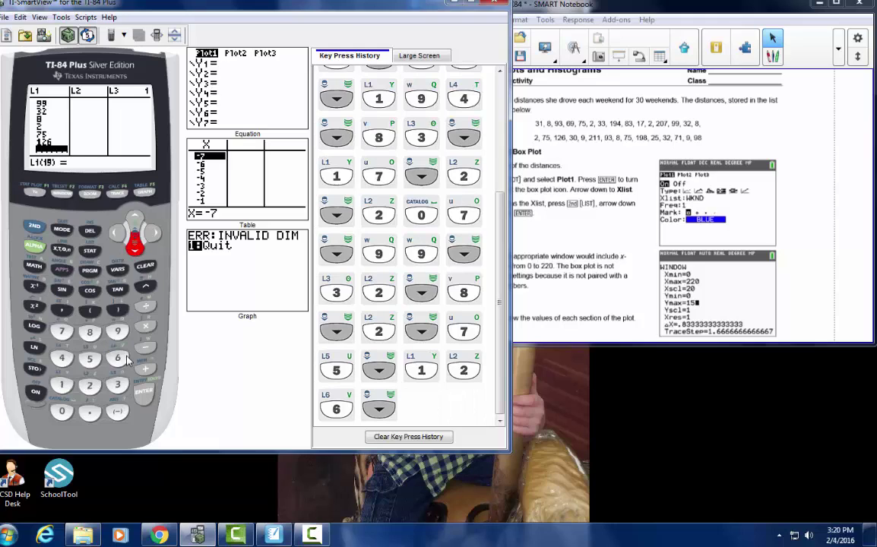
pyautogui.click(118, 385)
pyautogui.click(62, 411)
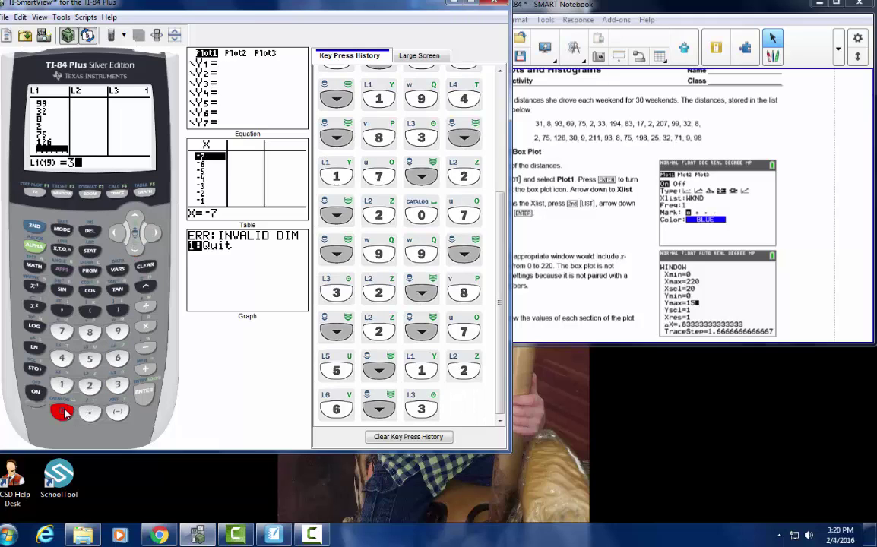
pyautogui.click(135, 250)
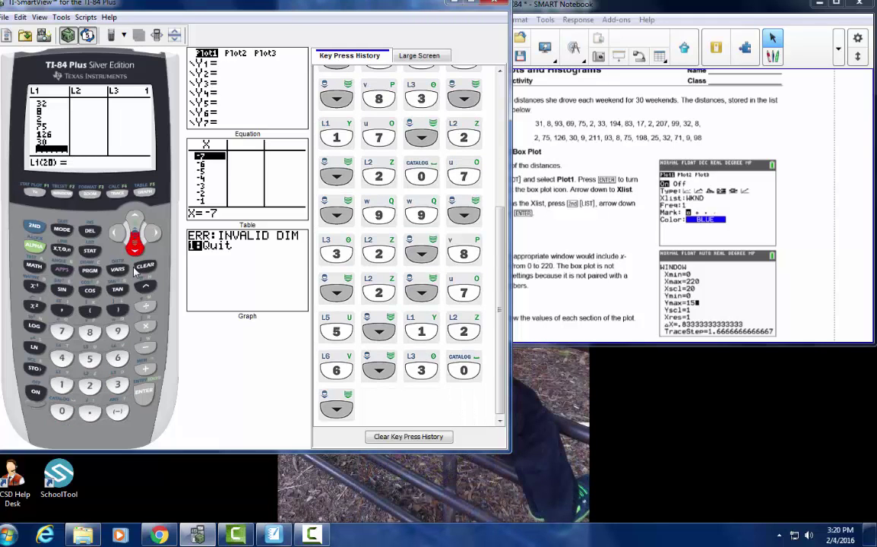
# Add the distances 9 and 211 as entries 20 and 21 of list L1
pyautogui.click(117, 332)
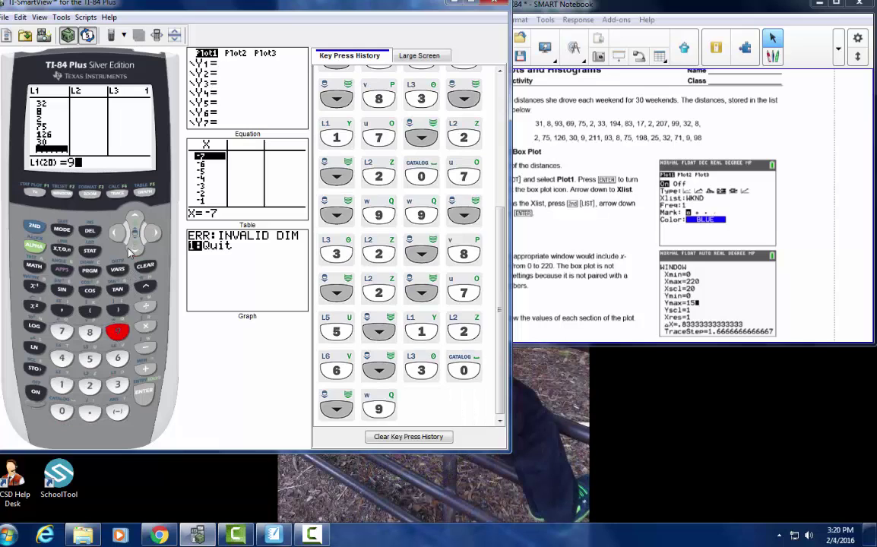
pyautogui.click(135, 247)
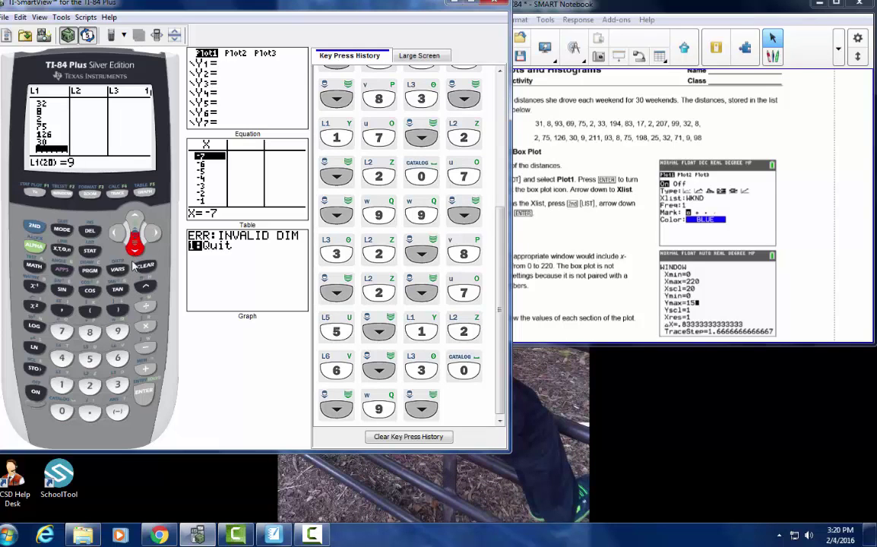
pyautogui.click(90, 385)
pyautogui.click(62, 385)
pyautogui.press('1')
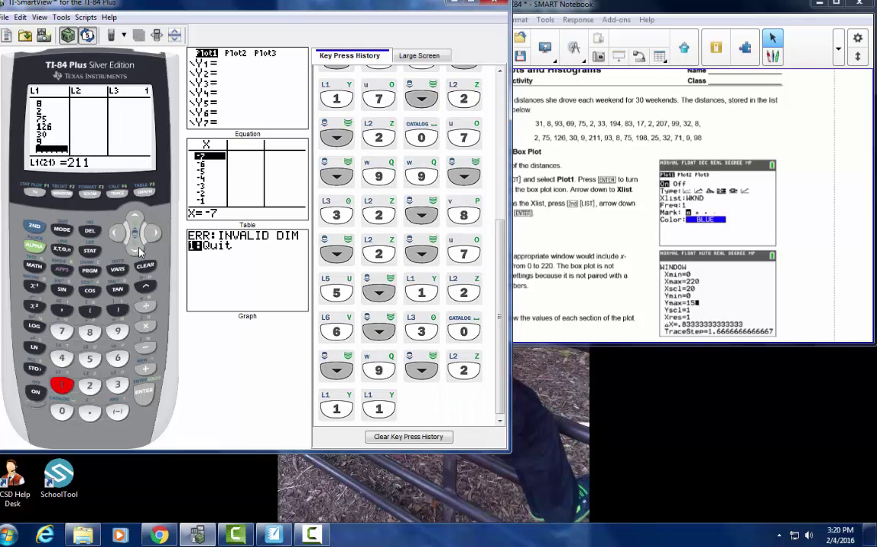
pyautogui.click(136, 247)
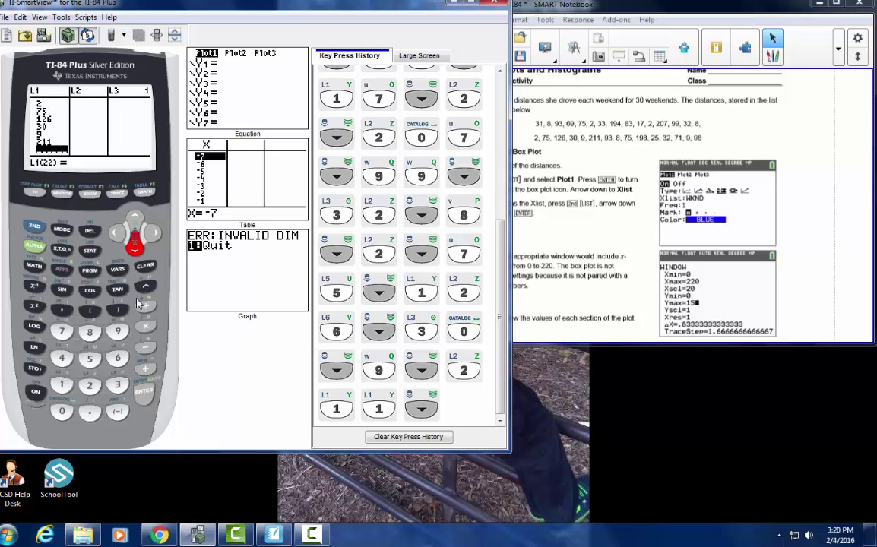
# Add the distances 93 and 8 as entries 22 and 23 of list L1
pyautogui.write('93')
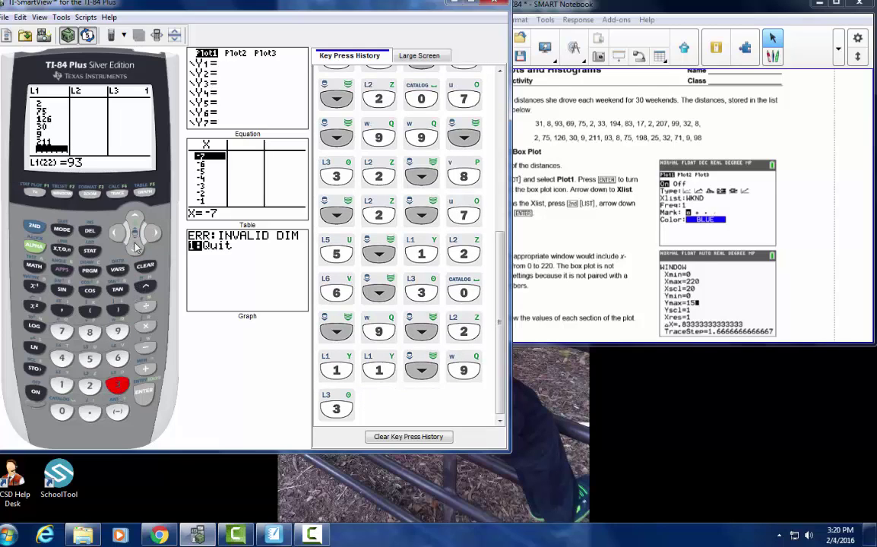
pyautogui.click(137, 247)
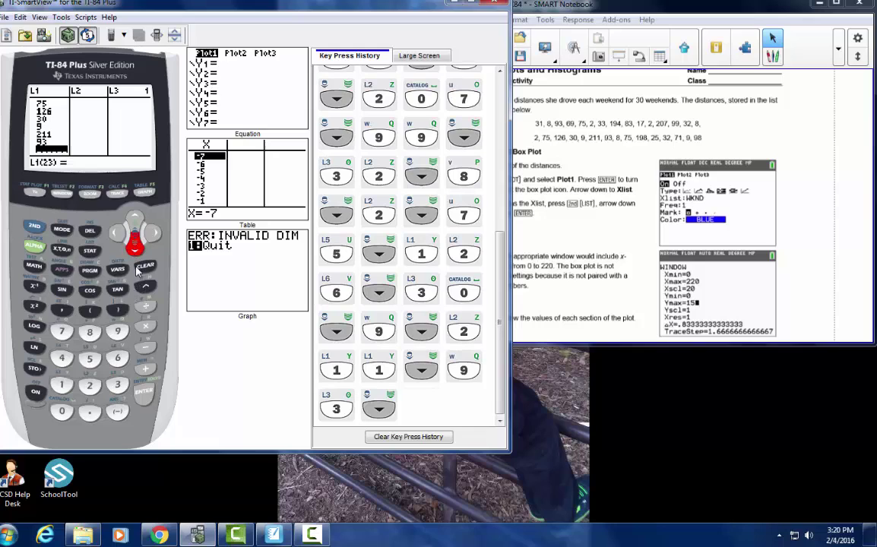
pyautogui.write('8')
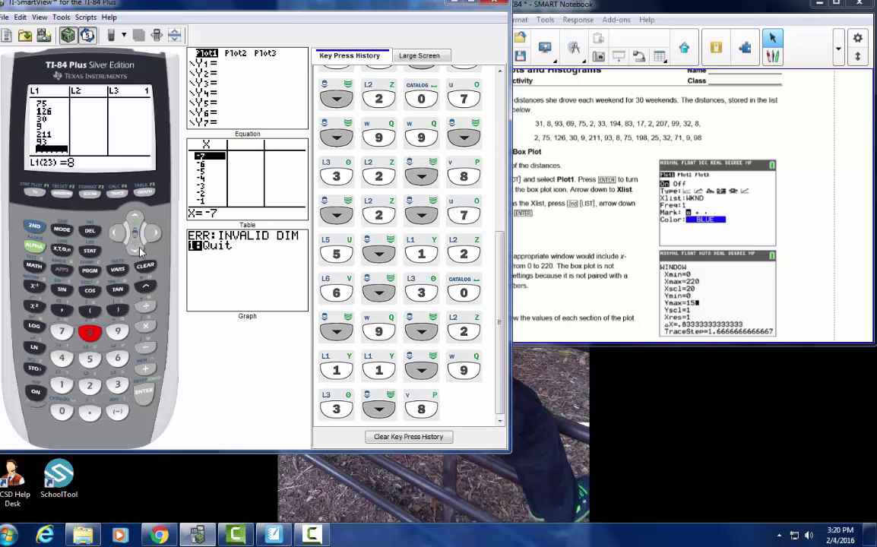
pyautogui.click(137, 247)
# Add the distances 75 and 198 as entries 24 and 25 of list L1
pyautogui.click(61, 333)
pyautogui.click(88, 359)
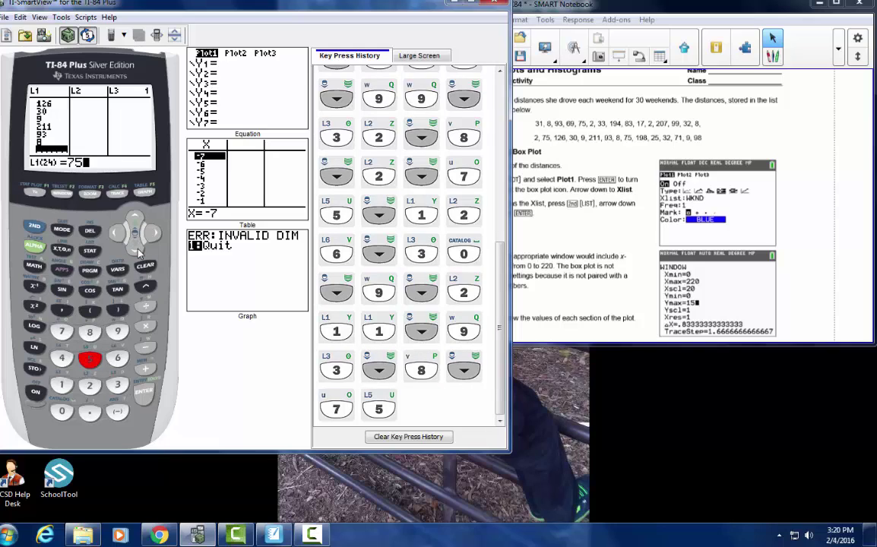
pyautogui.click(135, 247)
pyautogui.click(62, 385)
pyautogui.click(117, 332)
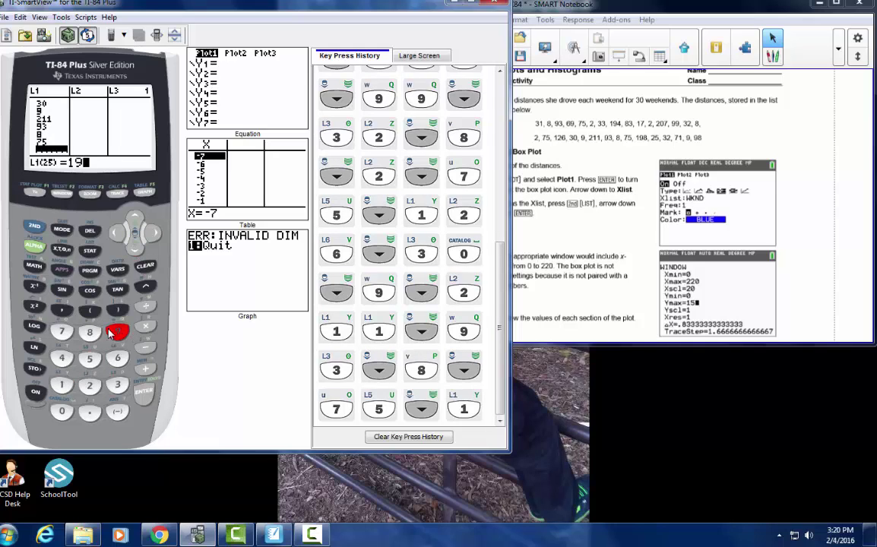
pyautogui.click(89, 332)
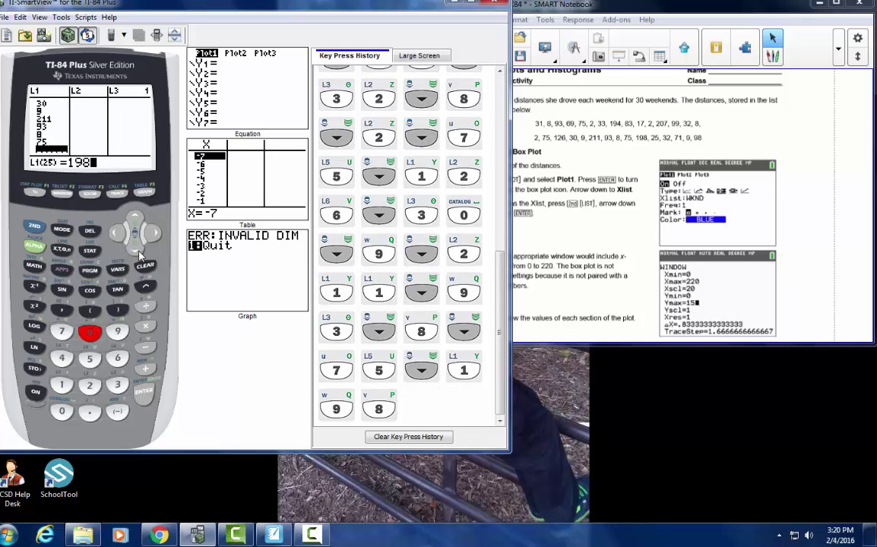
pyautogui.click(135, 247)
# Add the distances 25 and 32 as entries 26 and 27 of list L1
pyautogui.click(89, 386)
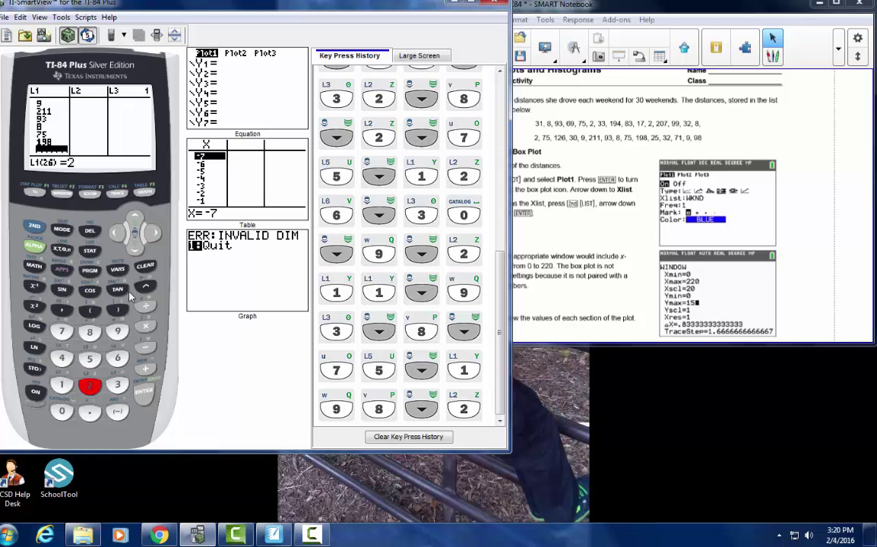
pyautogui.click(89, 358)
pyautogui.click(135, 247)
pyautogui.click(117, 385)
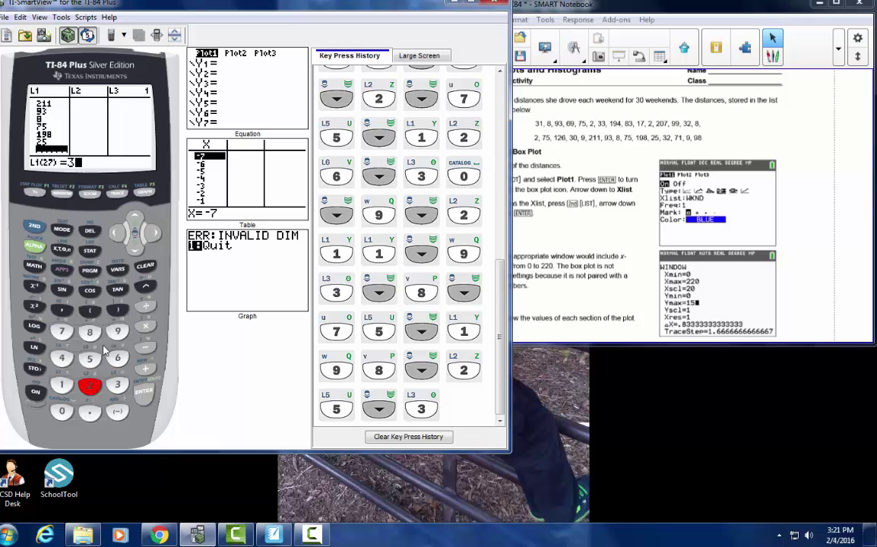
pyautogui.click(89, 386)
pyautogui.click(134, 247)
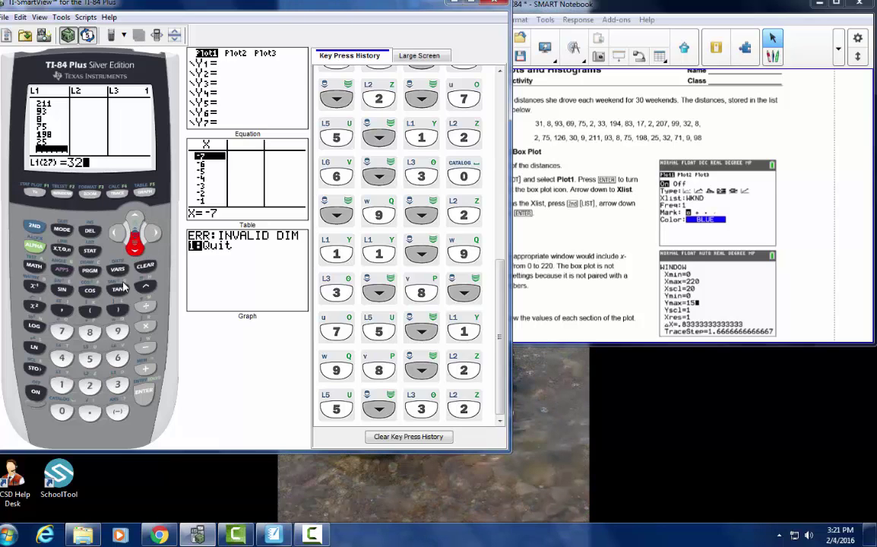
# Add the distances 71, 9 and 98 as entries 28 to 30 of list L1
pyautogui.click(61, 331)
pyautogui.click(62, 386)
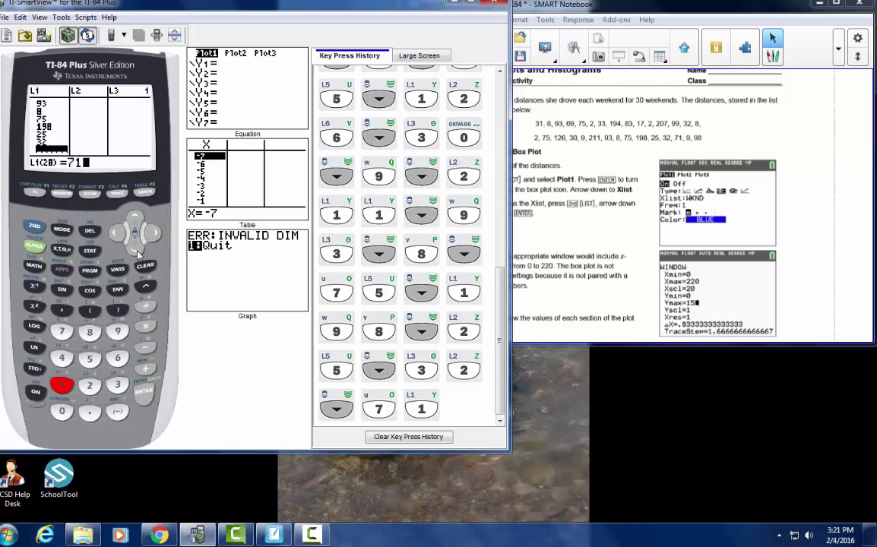
pyautogui.click(135, 245)
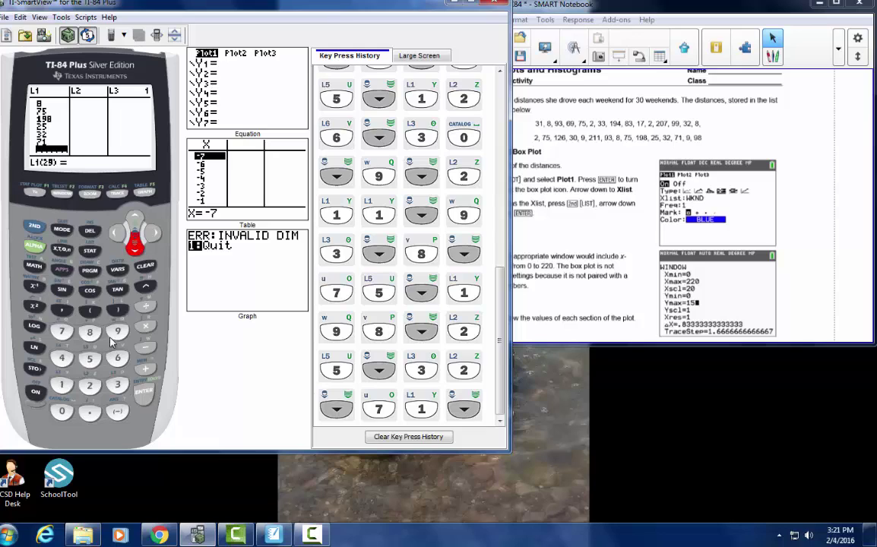
pyautogui.click(117, 333)
pyautogui.click(134, 245)
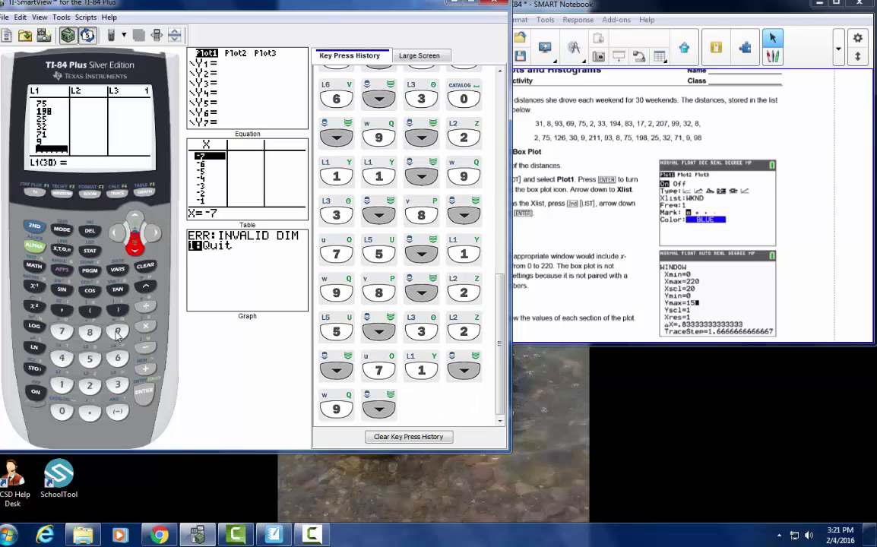
pyautogui.click(117, 332)
pyautogui.click(90, 332)
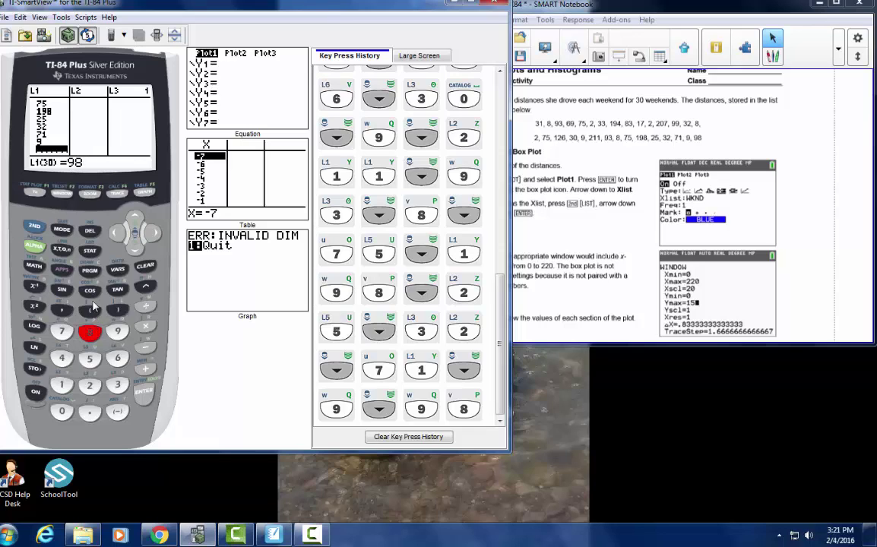
# Open the Plot1 settings among the calculator's stat plots and set the plot to On
pyautogui.click(34, 226)
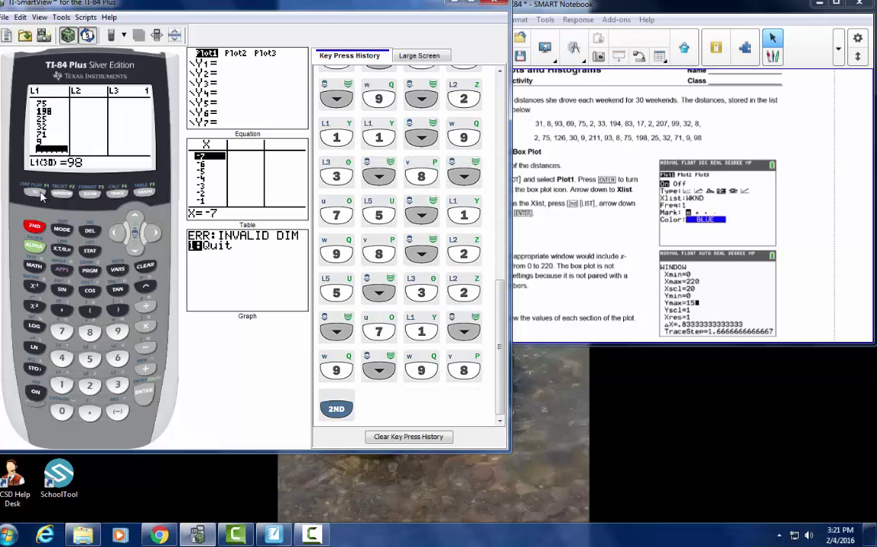
pyautogui.click(36, 194)
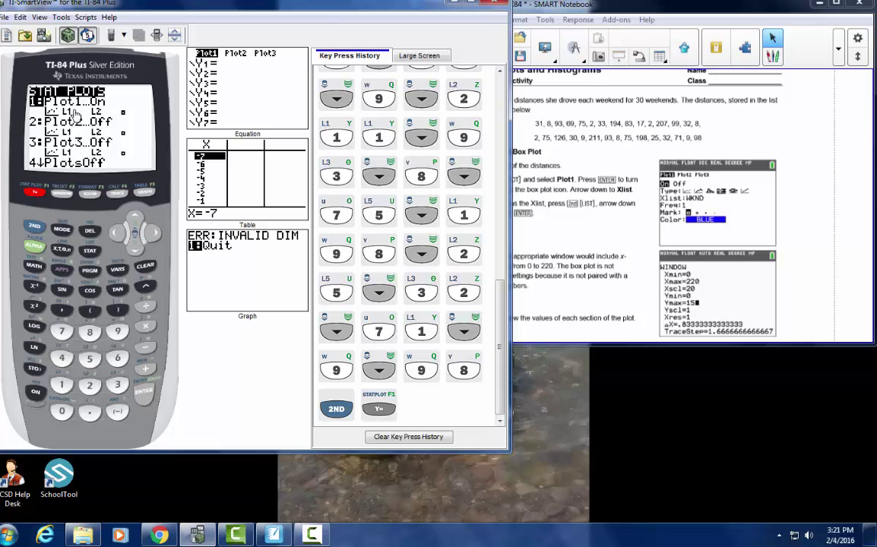
pyautogui.press('Return')
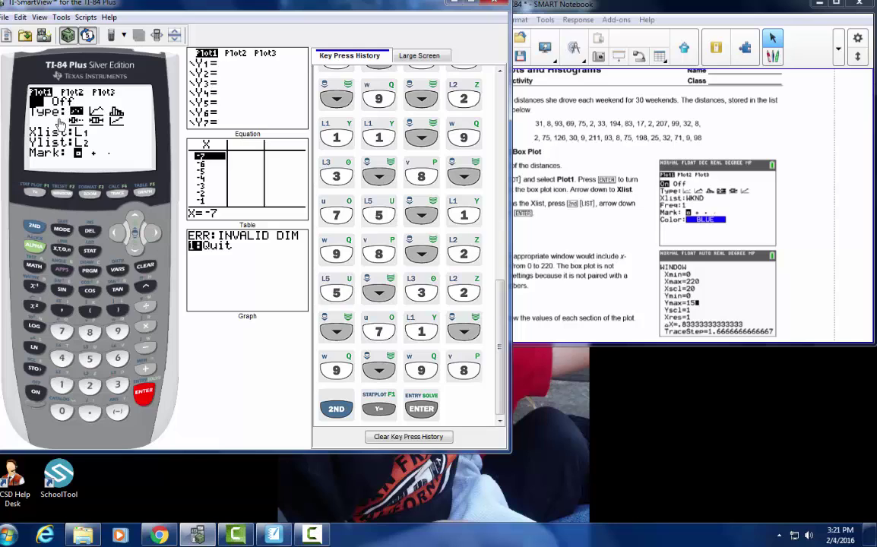
pyautogui.click(145, 391)
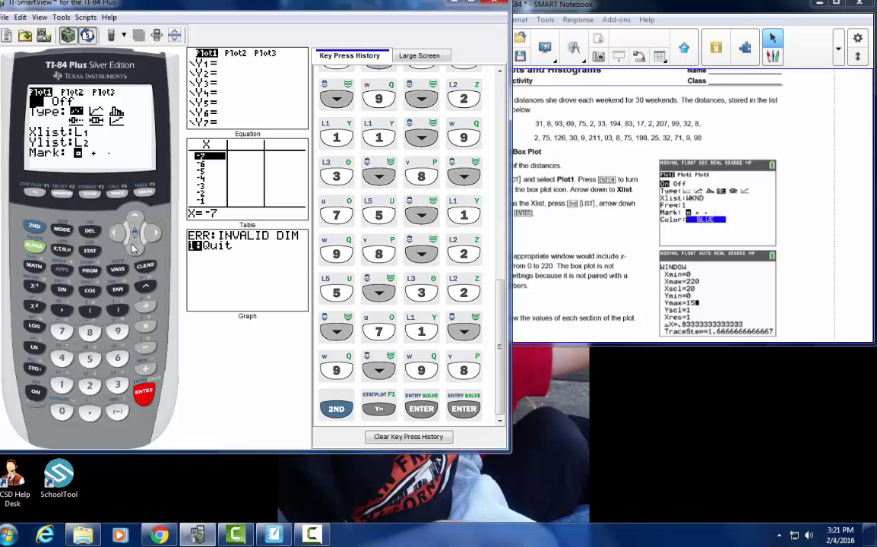
# Set the Plot1 type to the modified box plot, the one that marks outliers
pyautogui.click(134, 243)
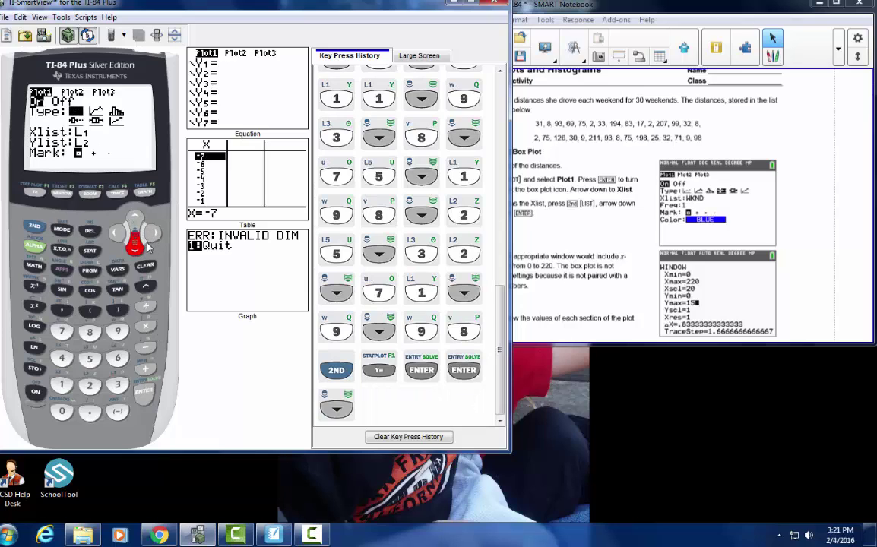
pyautogui.click(143, 248)
pyautogui.click(133, 218)
pyautogui.click(153, 234)
pyautogui.click(153, 236)
pyautogui.click(153, 236)
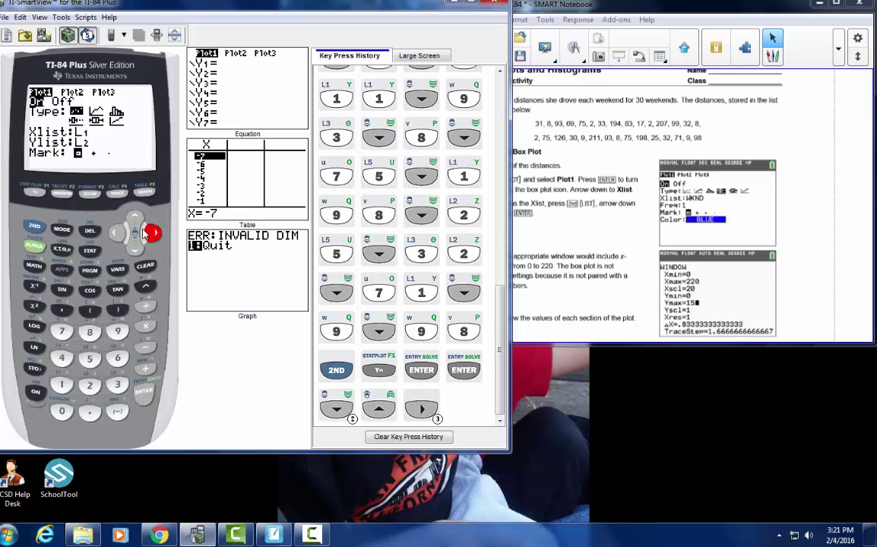
pyautogui.click(144, 391)
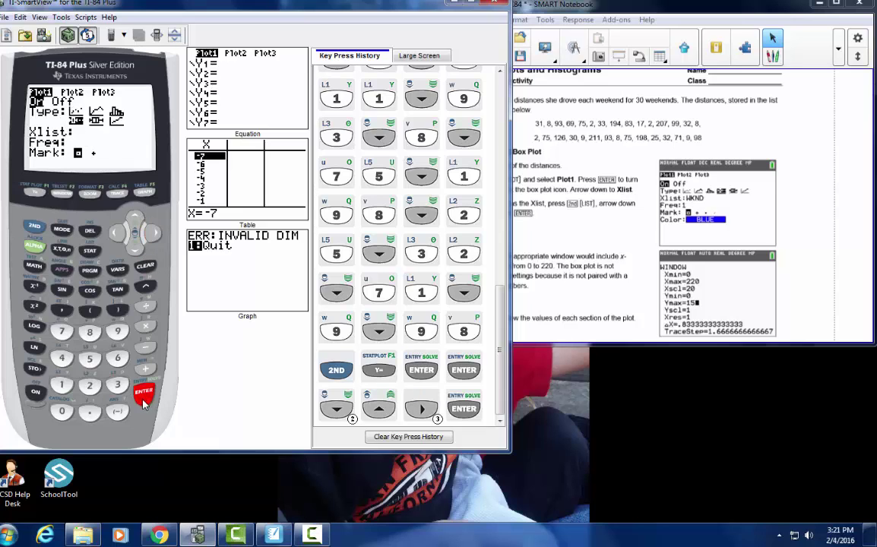
# Set the Xlist of Plot1 to L1, picked from the calculator's list names
pyautogui.click(136, 251)
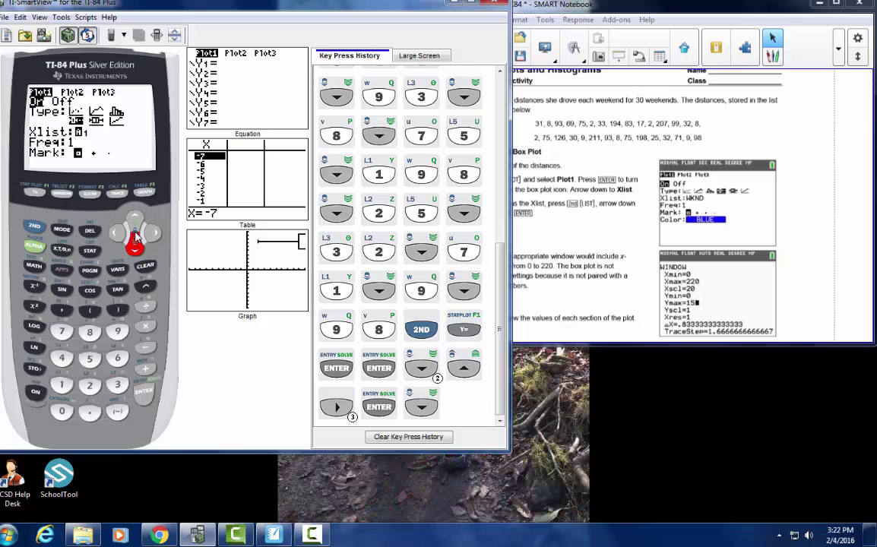
pyautogui.click(34, 226)
pyautogui.click(86, 251)
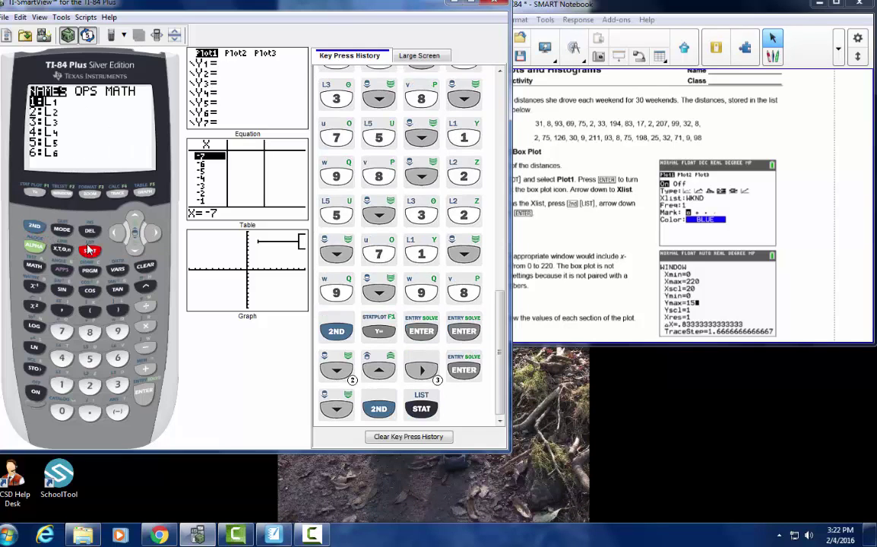
pyautogui.click(144, 393)
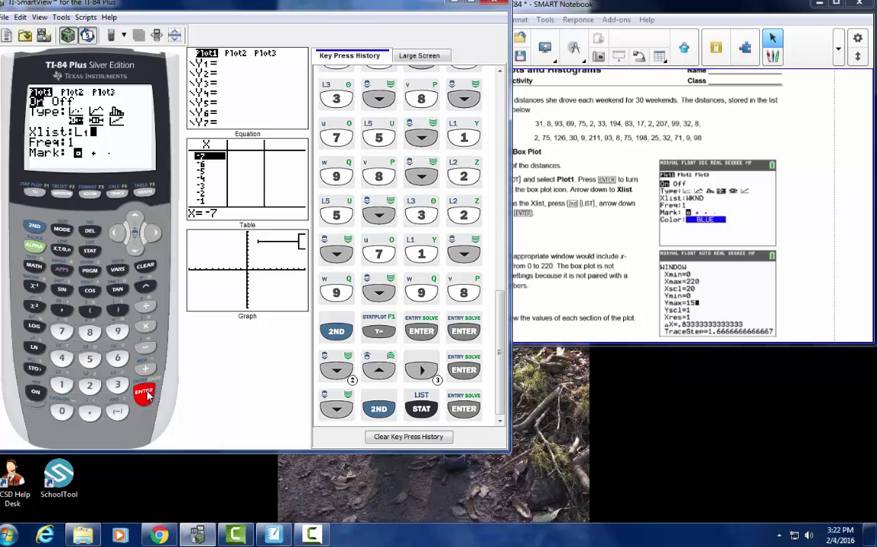
# Open the calculator's window settings, and in SMART Notebook cross out the ΔX and TraceStep lines of the worksheet's WINDOW example
pyautogui.click(60, 194)
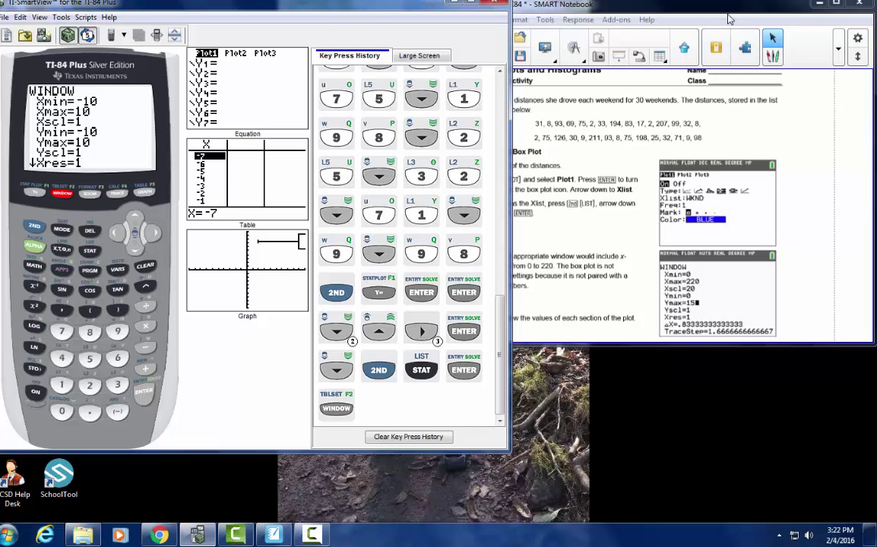
pyautogui.click(742, 96)
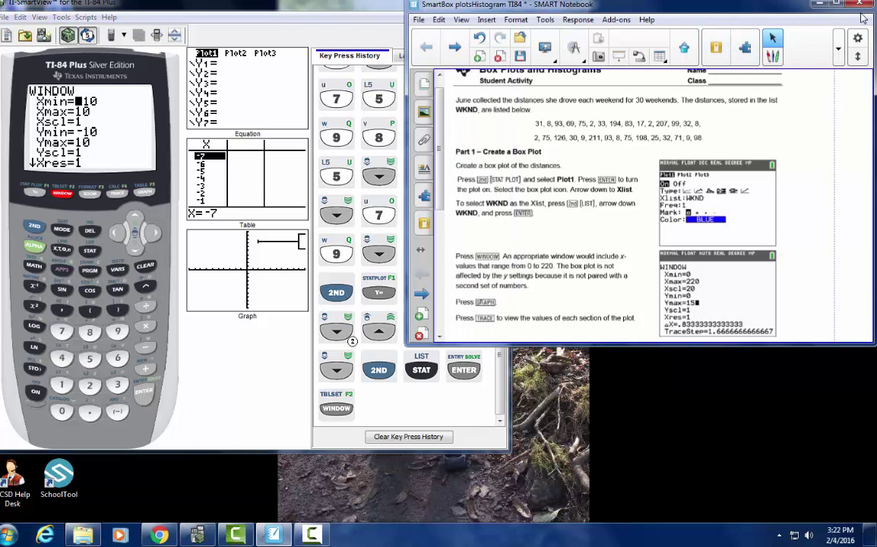
pyautogui.doubleClick(753, 5)
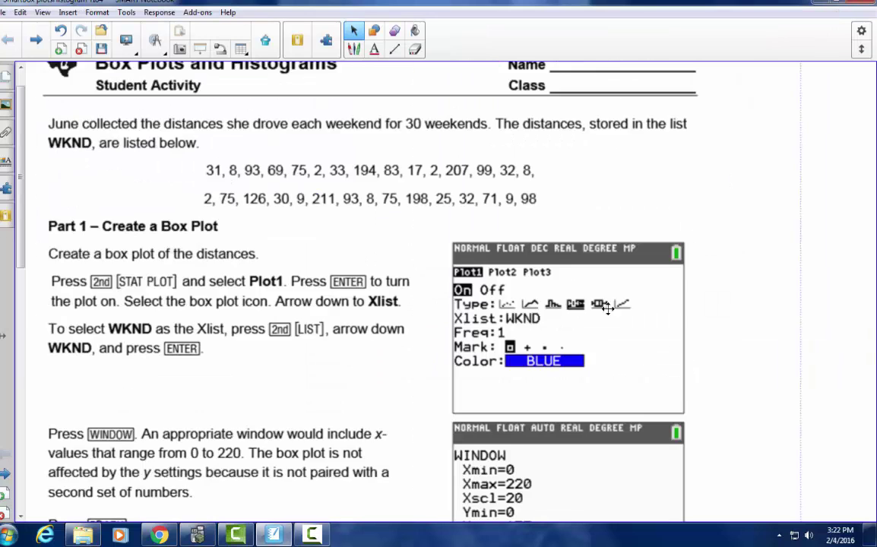
pyautogui.scroll(-3, 351, 363)
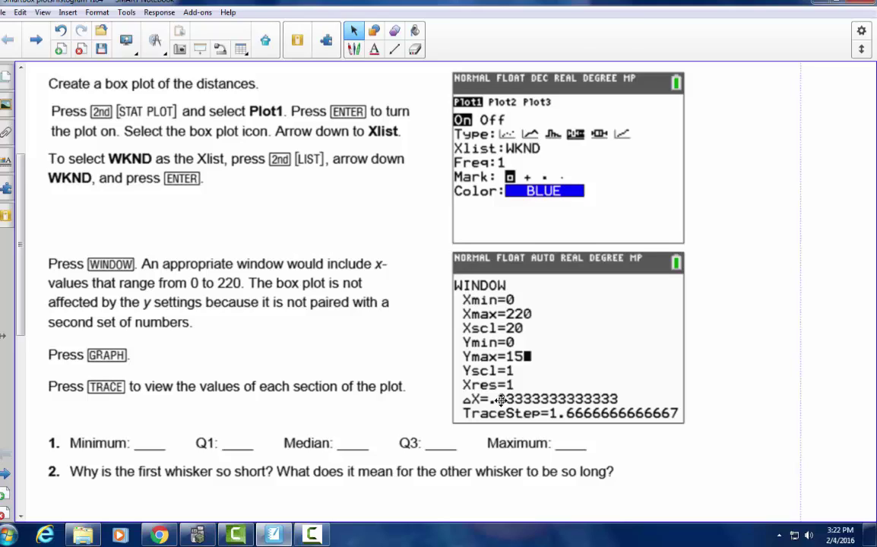
pyautogui.moveTo(448, 401)
pyautogui.mouseDown()
pyautogui.moveTo(624, 422)
pyautogui.moveTo(532, 396)
pyautogui.moveTo(456, 410)
pyautogui.moveTo(653, 395)
pyautogui.mouseUp()
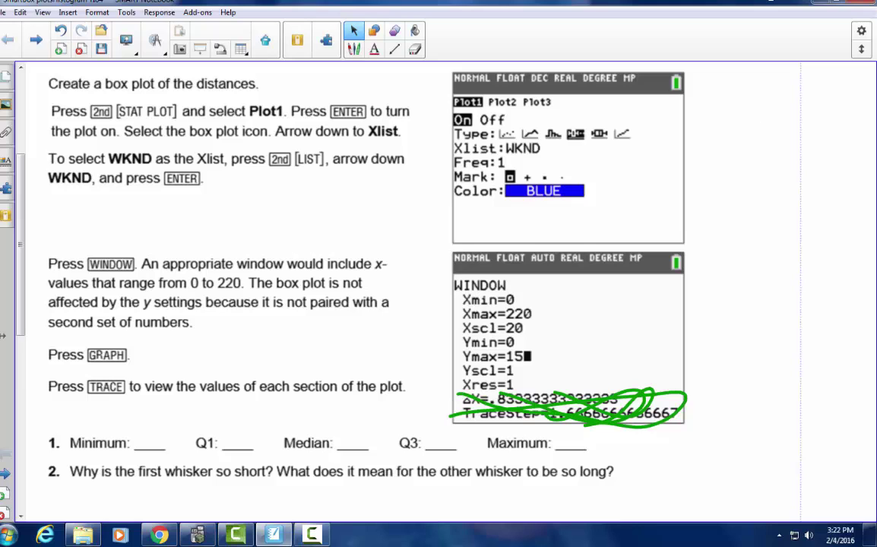
pyautogui.doubleClick(757, 2)
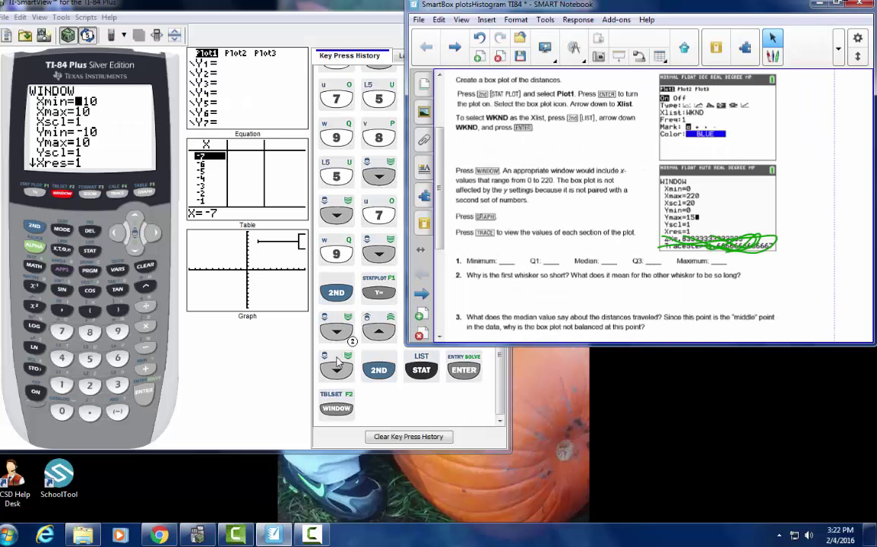
# Switch back to TI-SmartView and set Xmin to 0 in the window settings
pyautogui.click(215, 23)
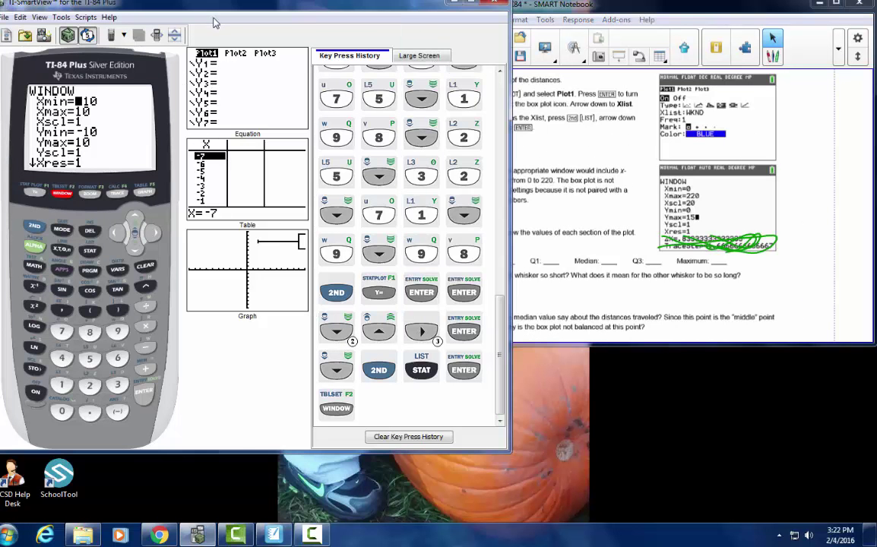
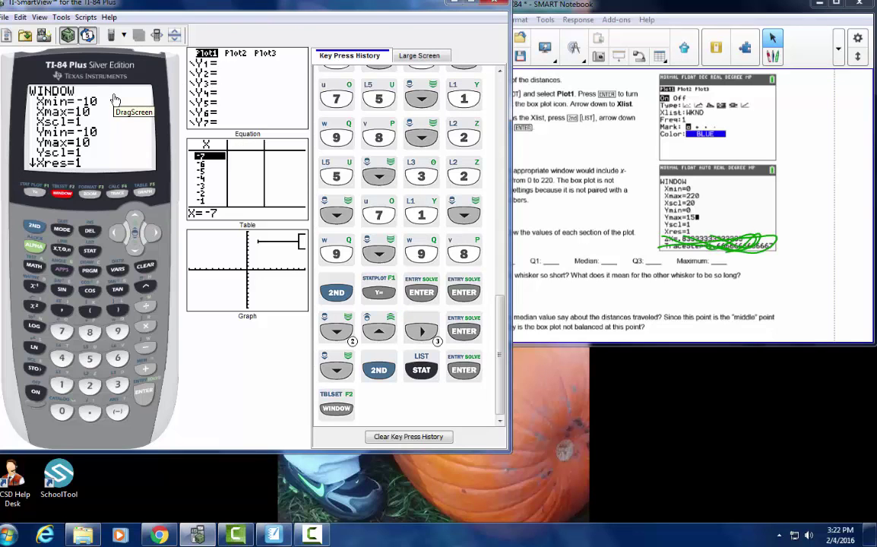
pyautogui.press('Right')
pyautogui.press('Right')
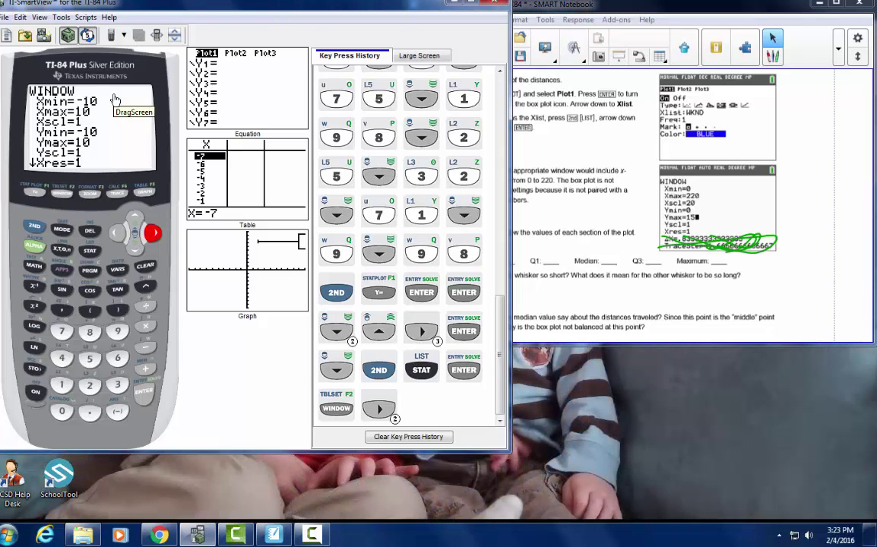
pyautogui.press('BackSpace')
pyautogui.write('0')
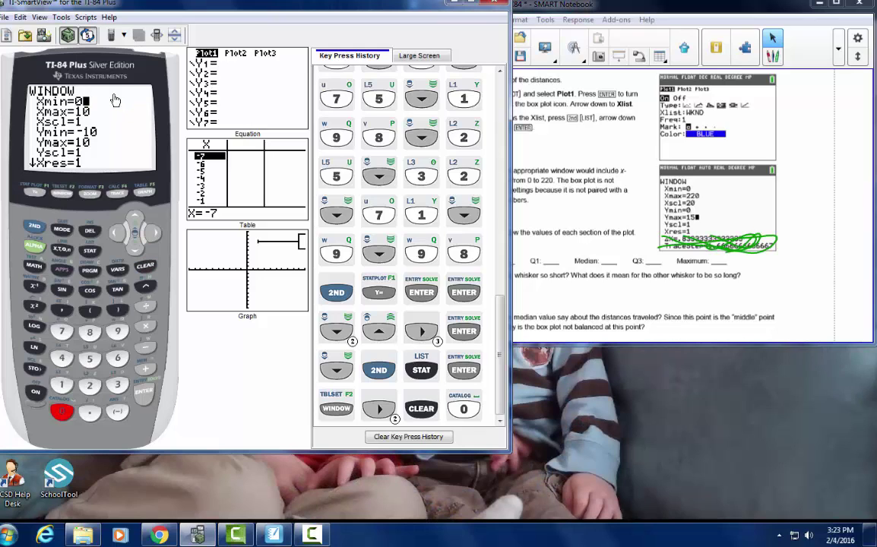
pyautogui.press('Down')
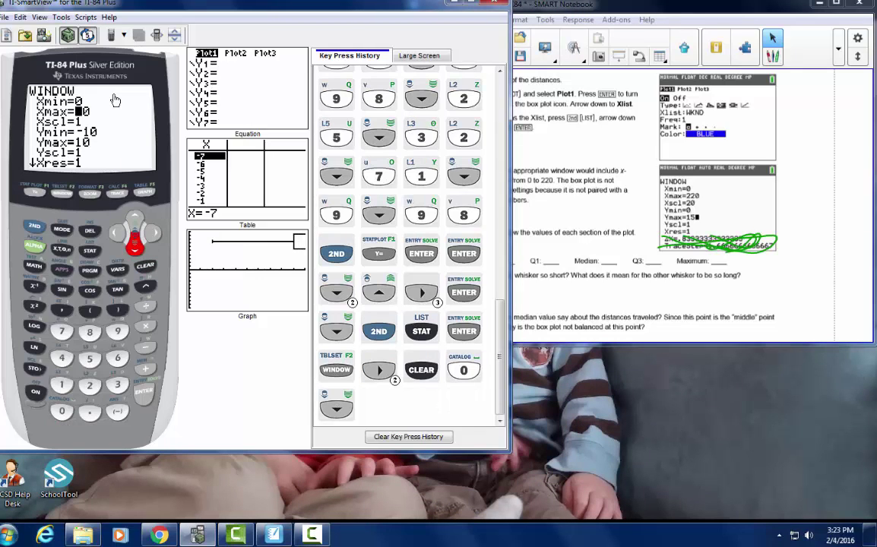
# Set Xmax to 220 and Xscl to 20 in the window settings
pyautogui.press('BackSpace')
pyautogui.write('220')
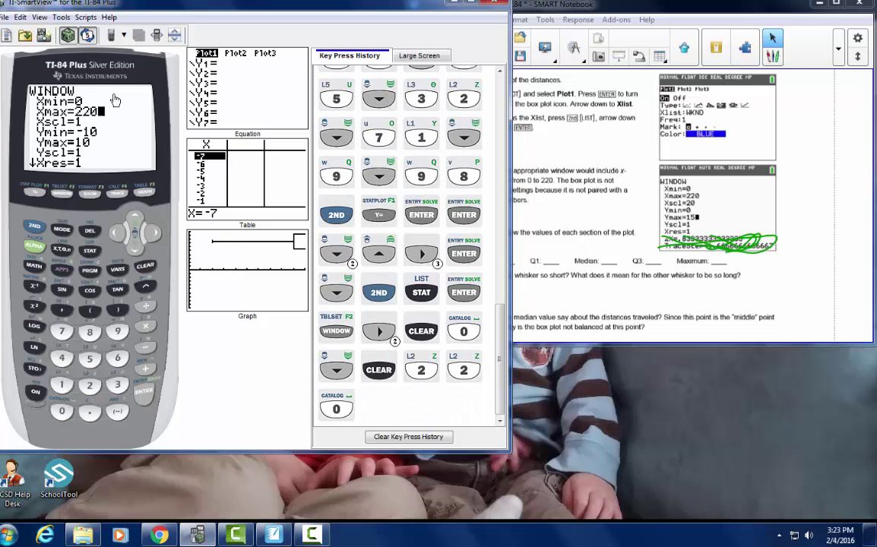
pyautogui.press('Down')
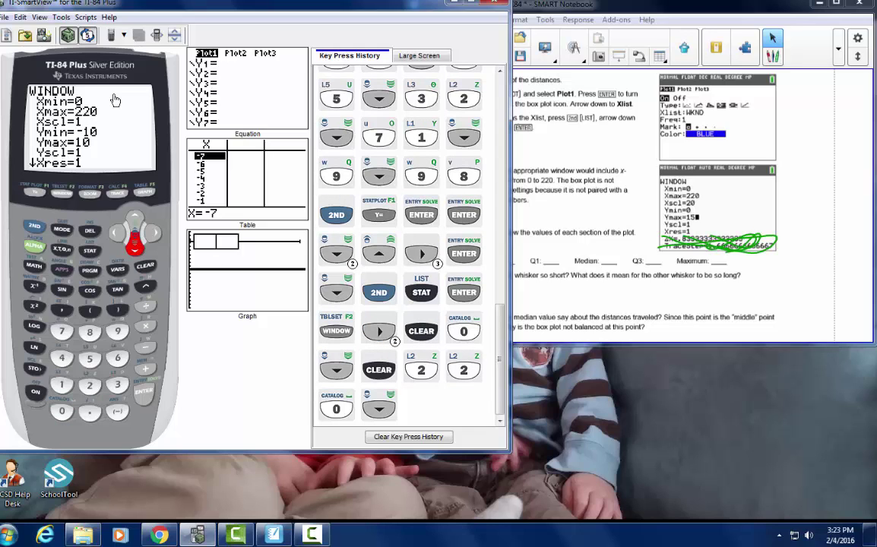
pyautogui.write('2')
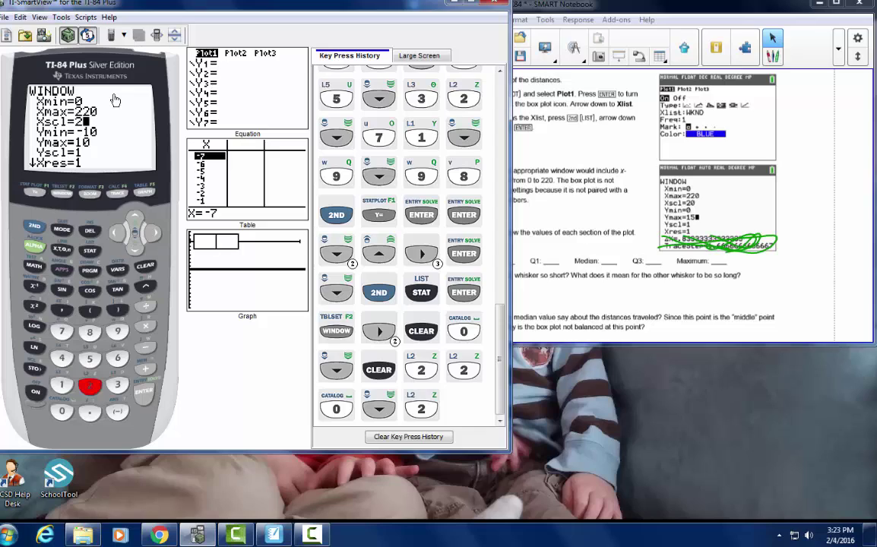
pyautogui.write('0')
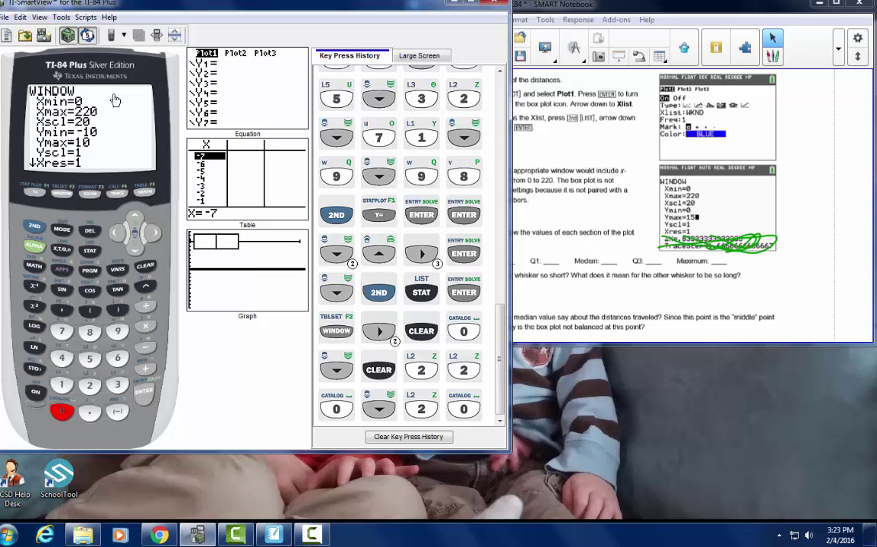
# Set Ymin to 0 and Ymax to 15 in the window settings
pyautogui.press('Down')
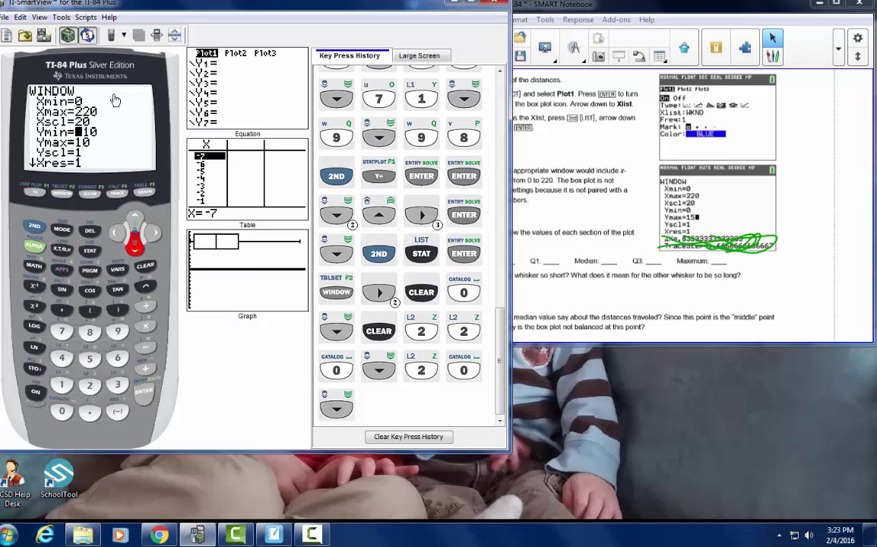
pyautogui.write('0')
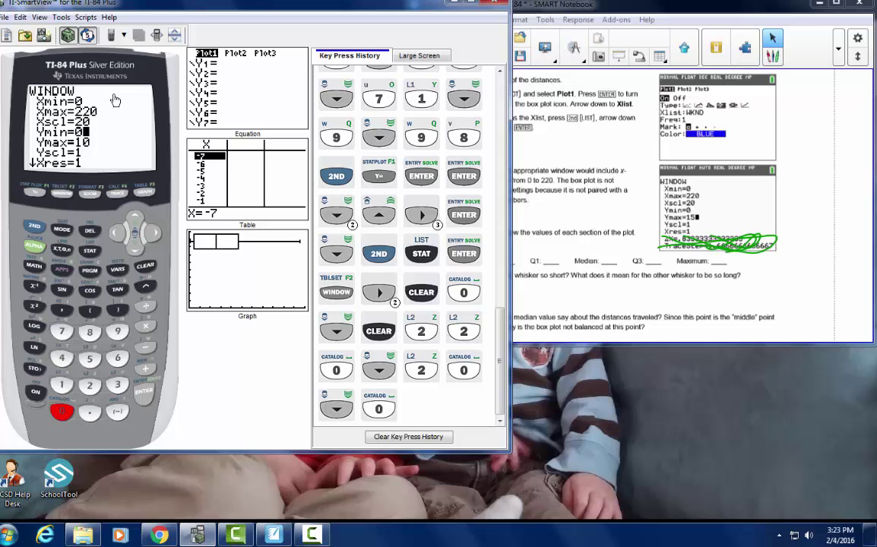
pyautogui.press('Down')
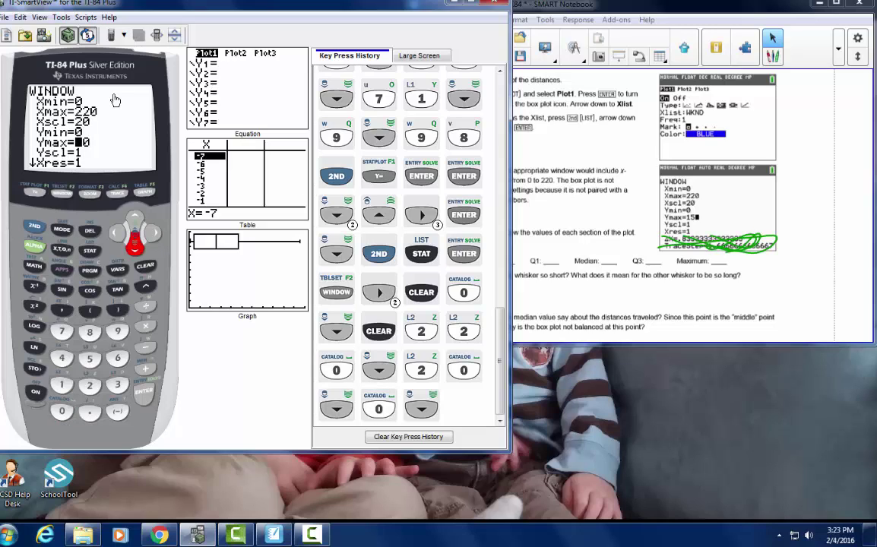
pyautogui.write('15')
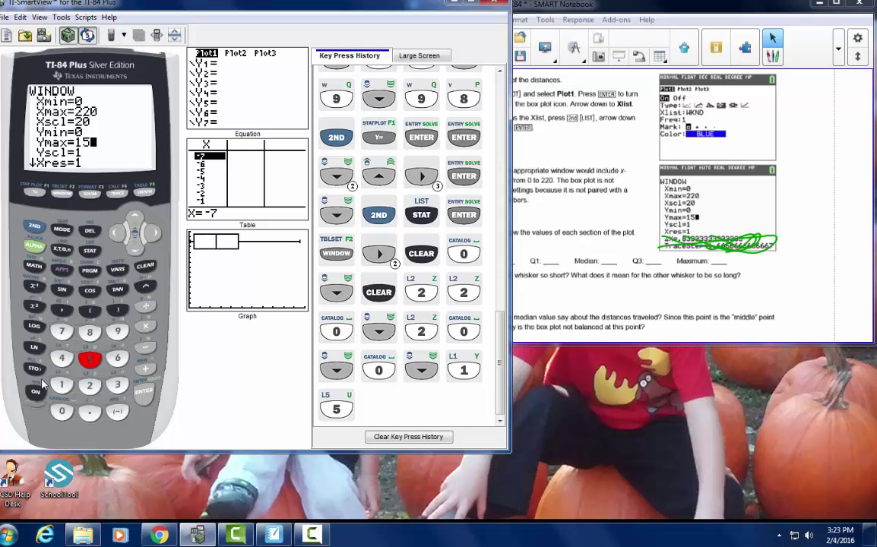
# Maximize the TI-SmartView window and graph the Plot1 box plot on the calculator
pyautogui.click(830, 140)
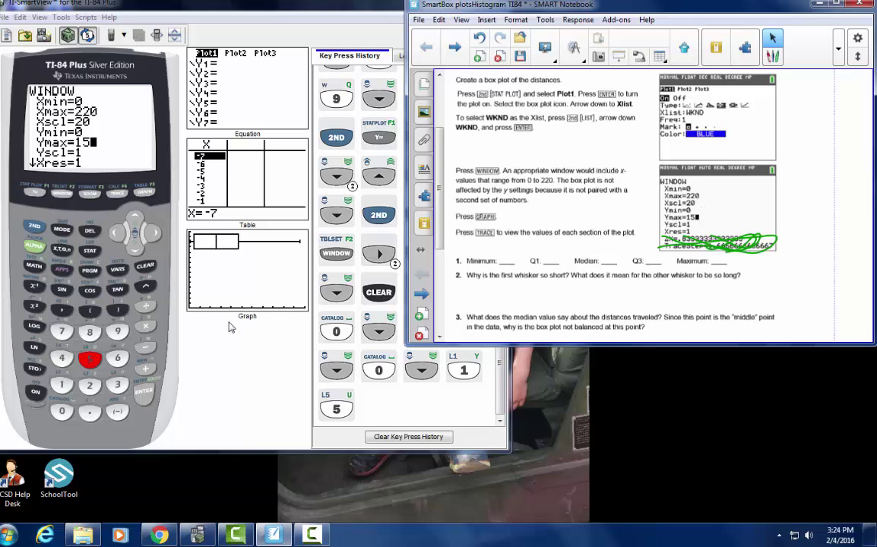
pyautogui.click(225, 349)
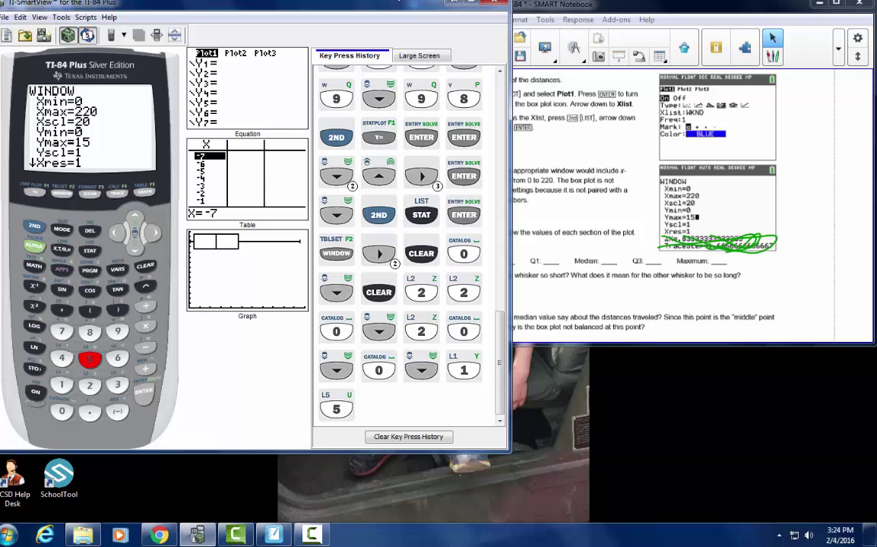
pyautogui.click(473, 4)
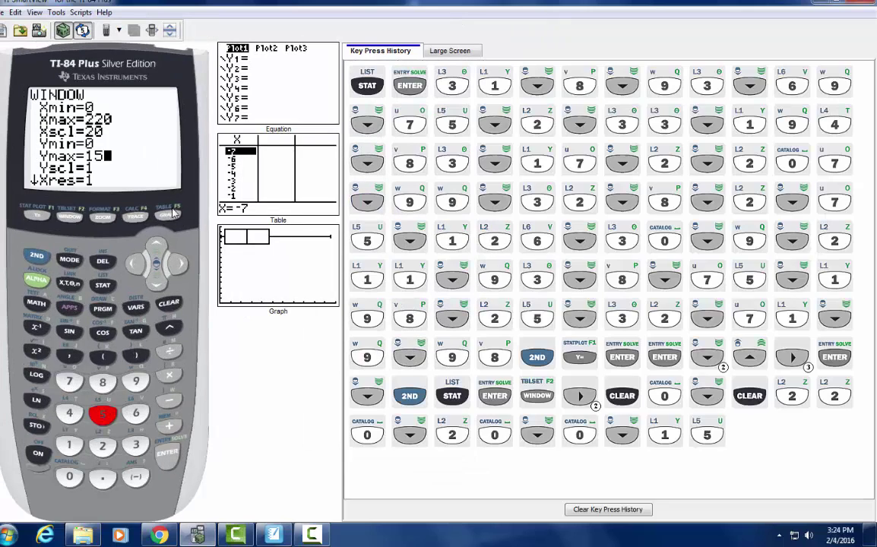
pyautogui.click(168, 216)
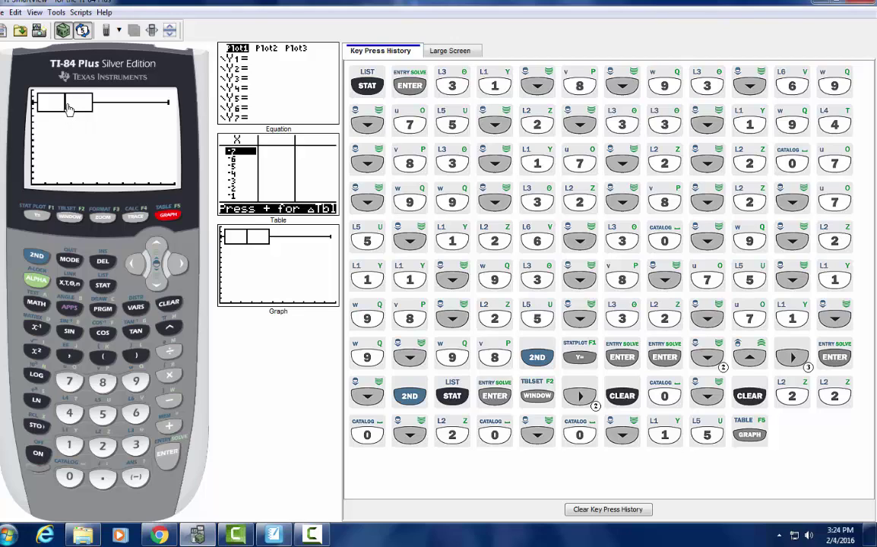
# Trace the box plot to read its minimum, Q1, median, Q3 and maximum
pyautogui.click(137, 214)
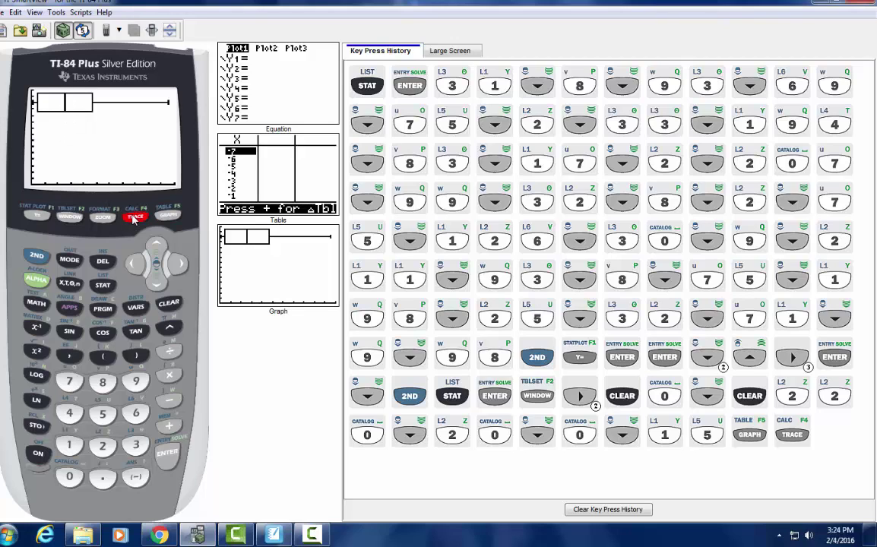
pyautogui.click(177, 265)
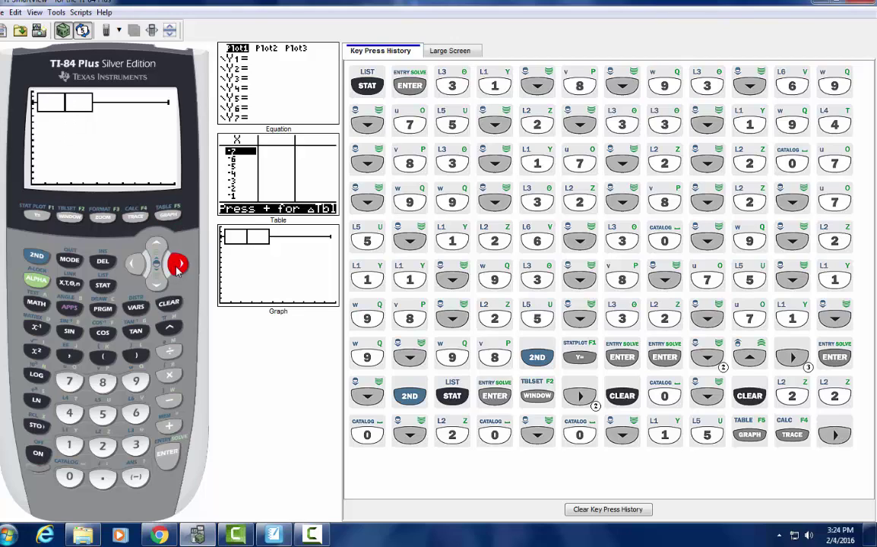
pyautogui.click(177, 264)
pyautogui.click(136, 263)
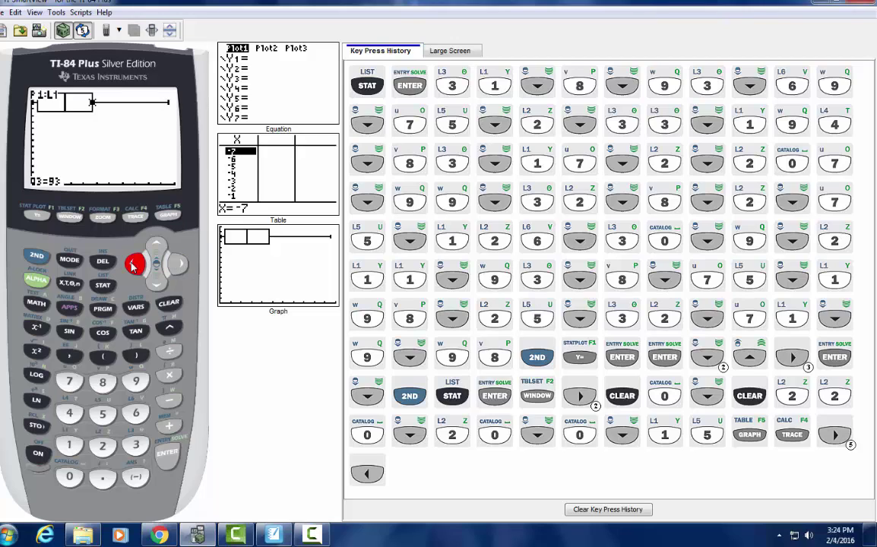
pyautogui.click(138, 264)
pyautogui.click(138, 264)
pyautogui.click(138, 264)
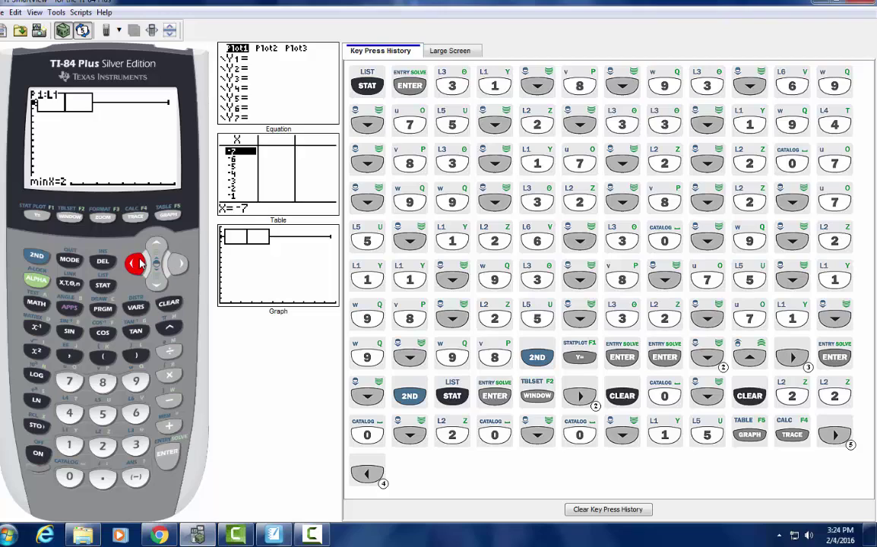
pyautogui.click(181, 264)
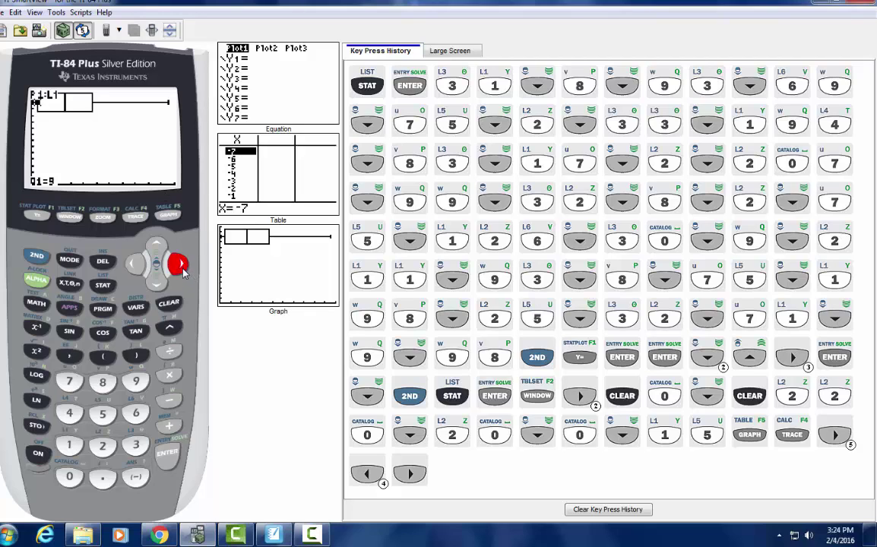
pyautogui.click(182, 271)
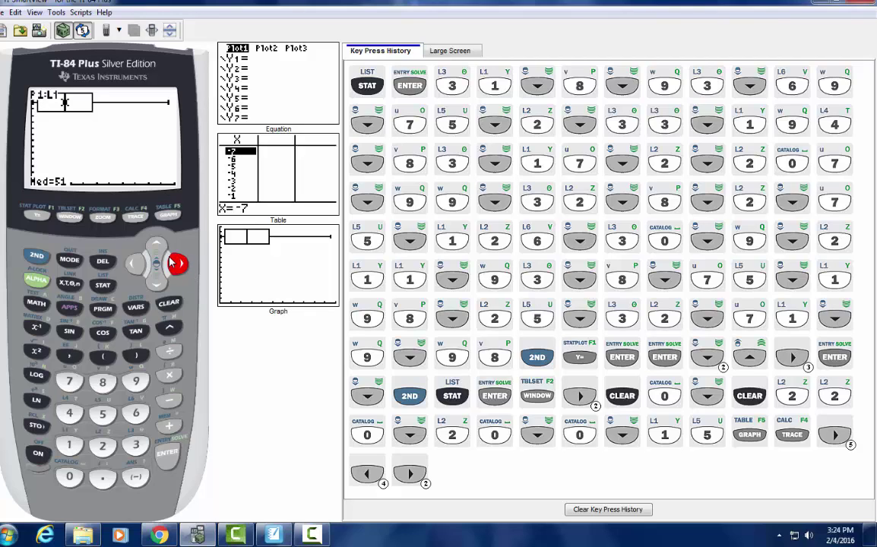
pyautogui.click(178, 263)
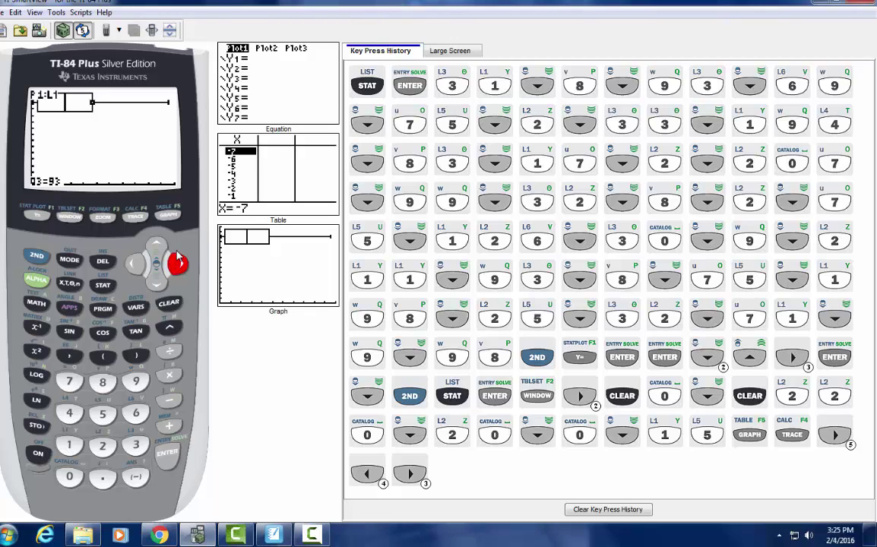
pyautogui.click(177, 263)
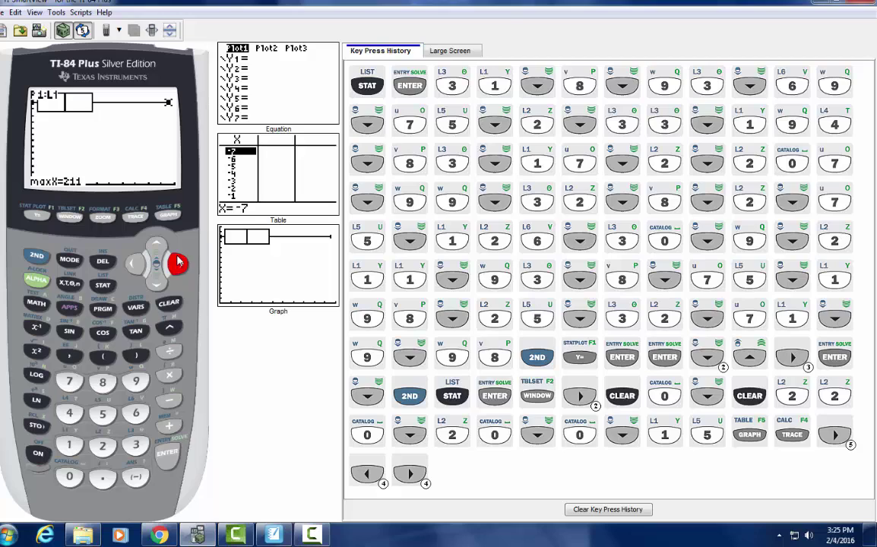
# Clear the key press history and put the Vertical drawing command on the calculator's home screen
pyautogui.click(623, 509)
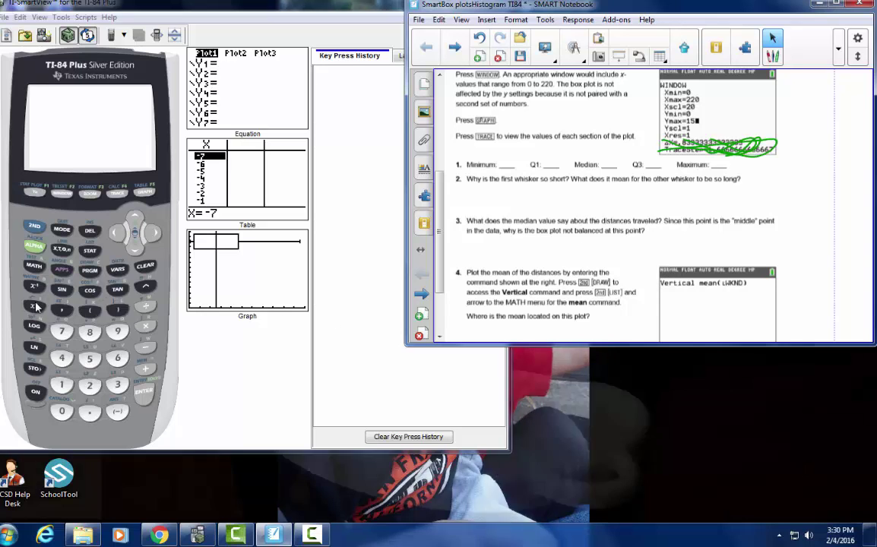
pyautogui.click(31, 203)
pyautogui.click(35, 226)
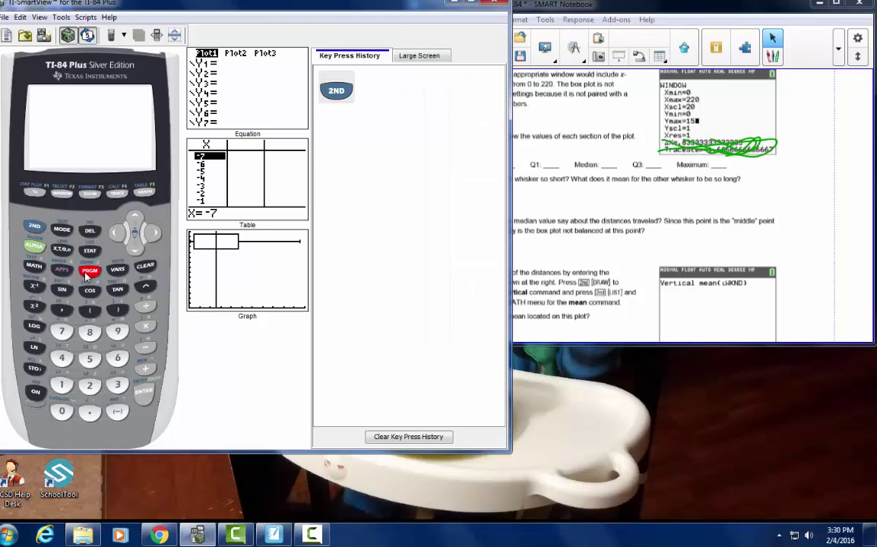
pyautogui.click(89, 269)
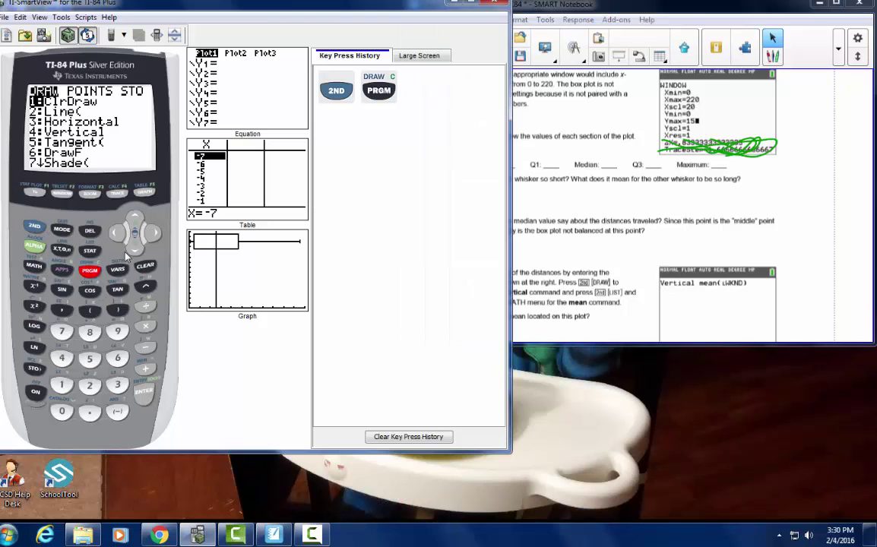
pyautogui.click(64, 362)
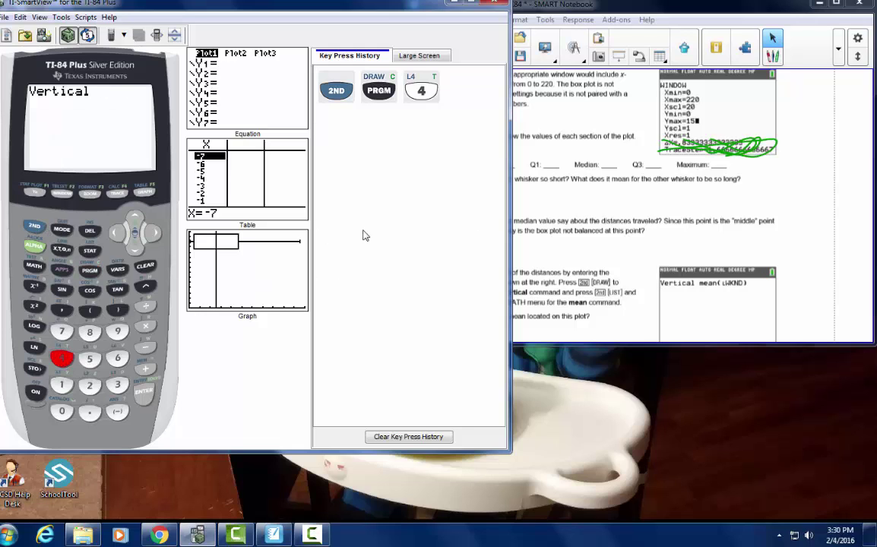
# Insert the list math function mean( after the Vertical command on the calculator's home screen
pyautogui.click(601, 247)
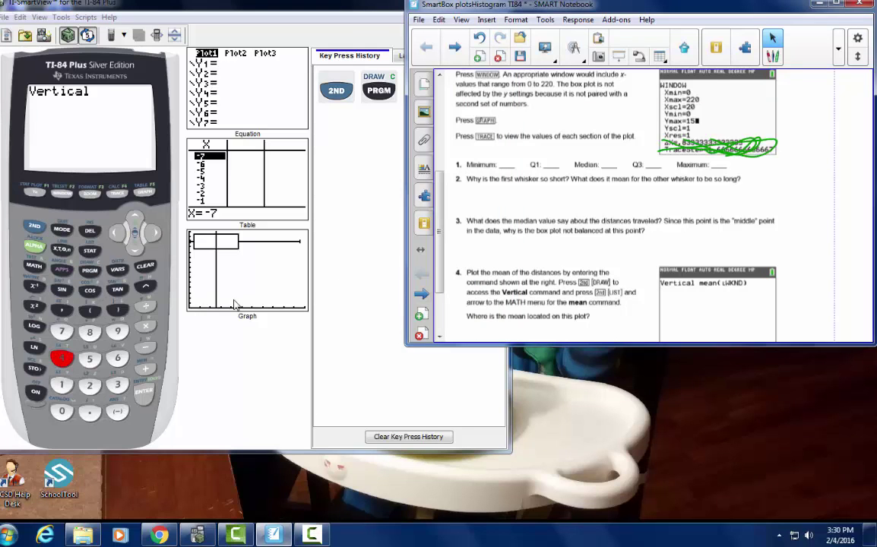
pyautogui.click(279, 385)
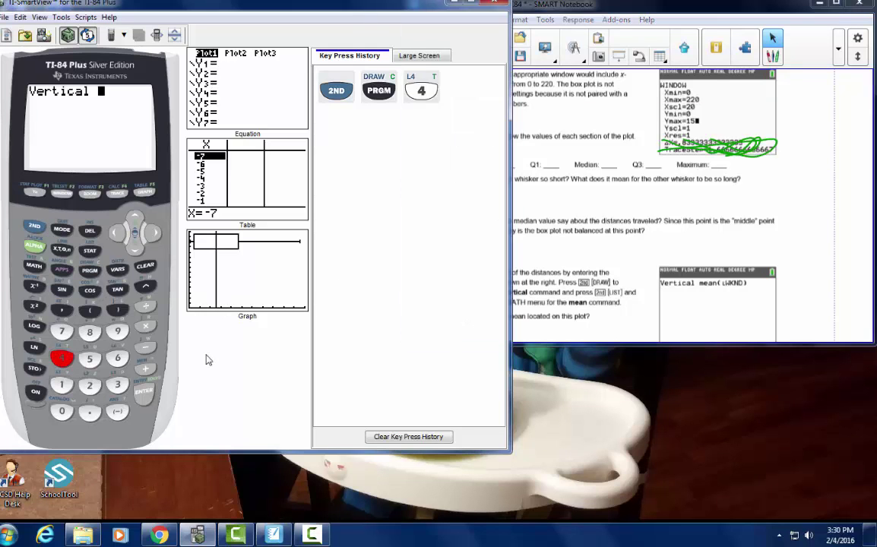
pyautogui.click(34, 226)
pyautogui.click(88, 252)
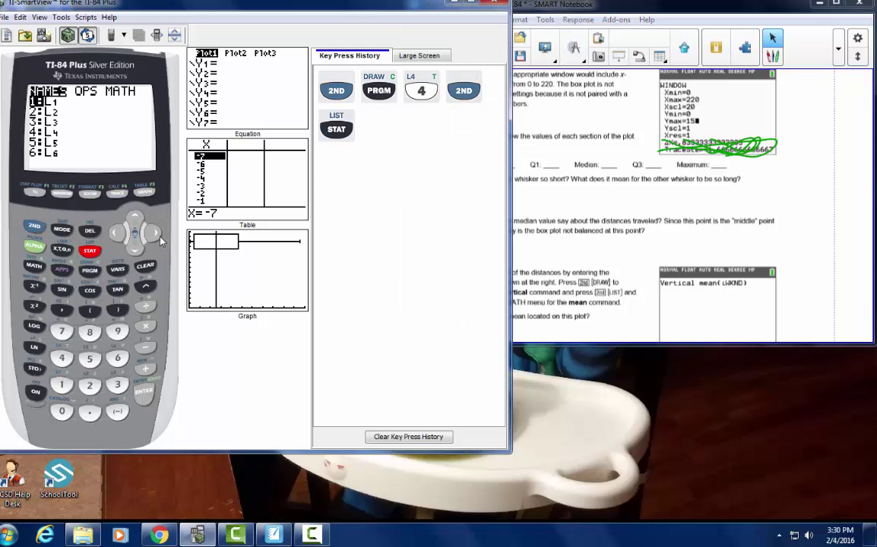
pyautogui.click(154, 235)
pyautogui.click(154, 236)
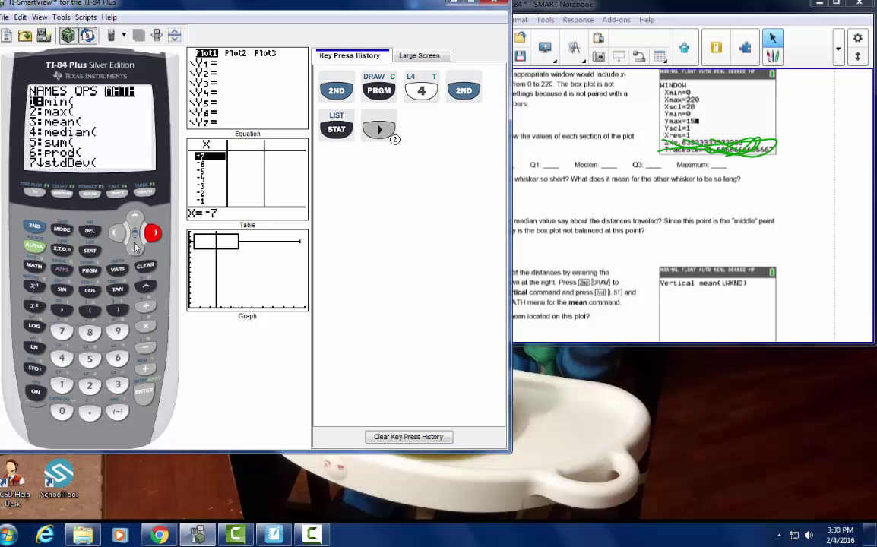
pyautogui.click(135, 247)
pyautogui.click(134, 247)
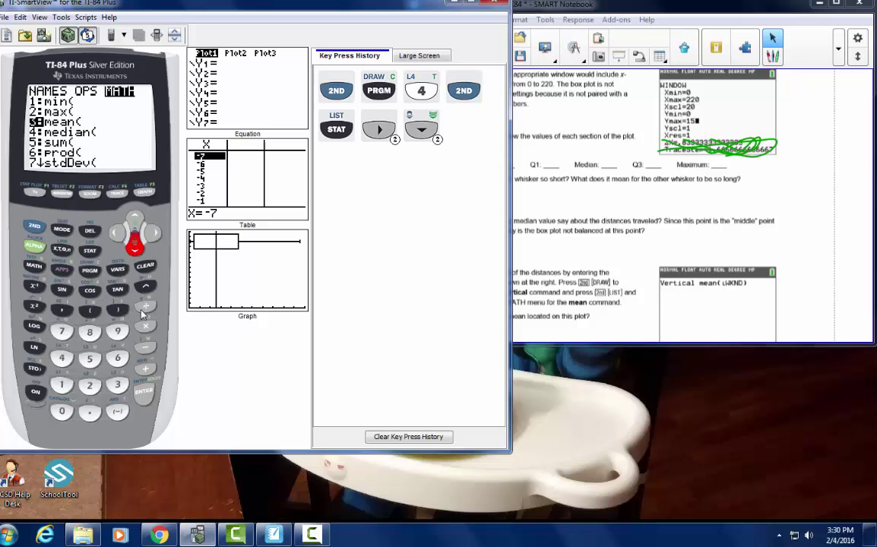
pyautogui.click(145, 392)
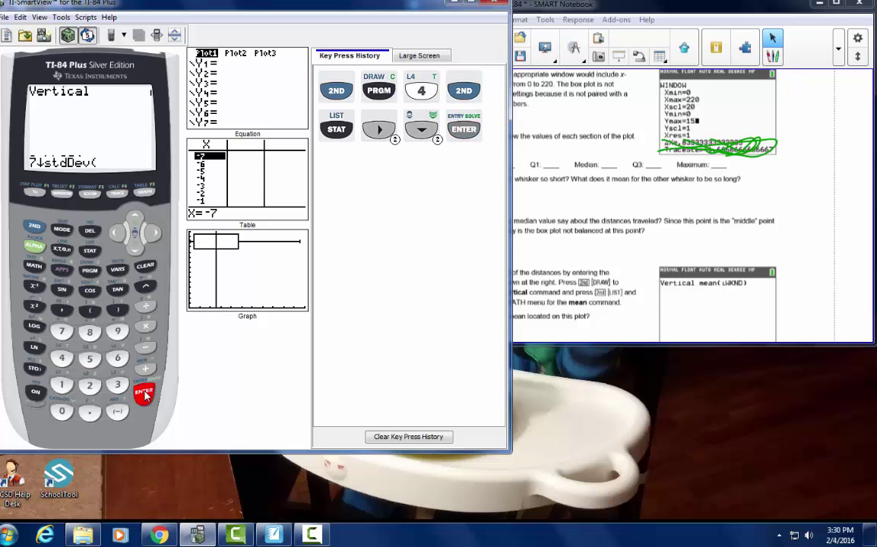
# Complete the Vertical mean( command with list L1 and a closing parenthesis, and draw the mean line on the box plot
pyautogui.click(34, 225)
pyautogui.click(89, 251)
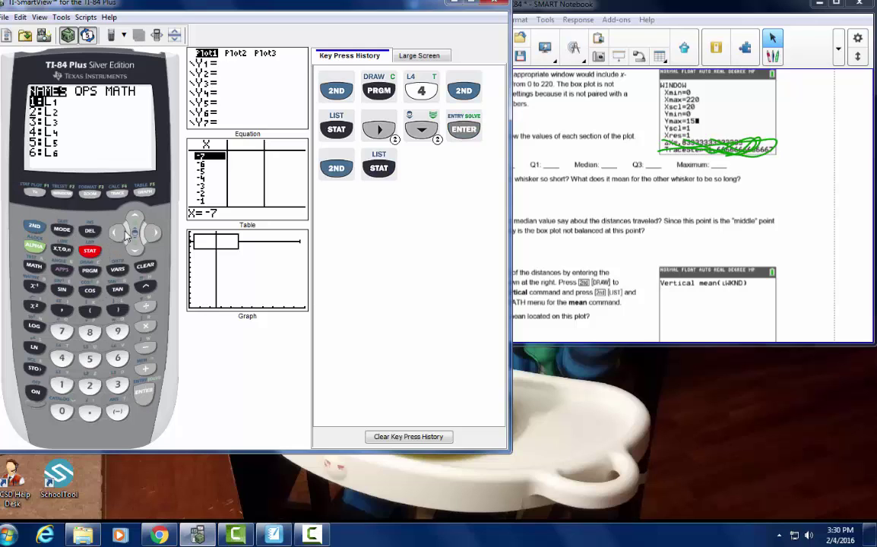
pyautogui.click(145, 392)
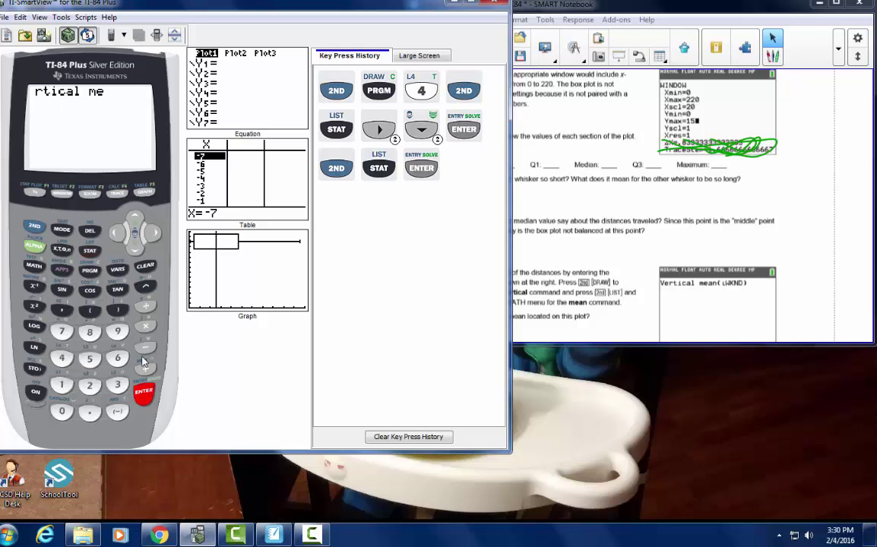
pyautogui.click(117, 310)
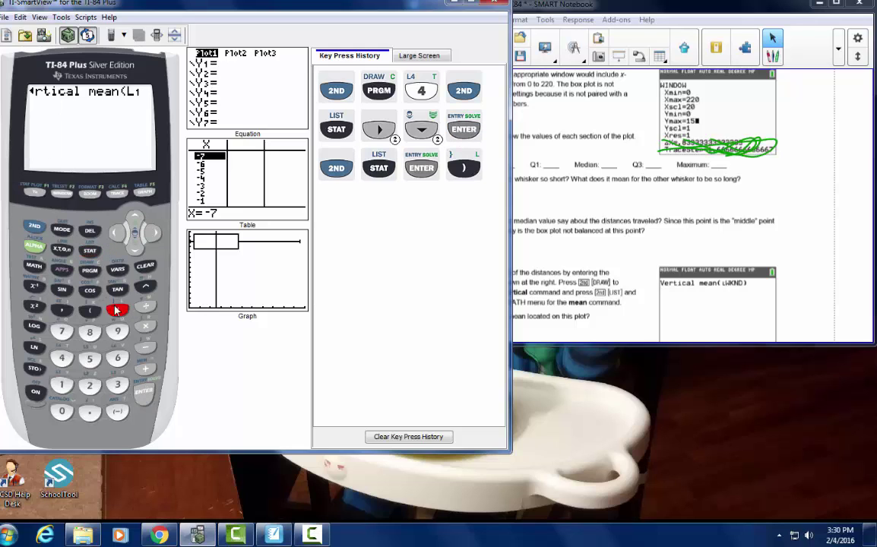
pyautogui.click(141, 391)
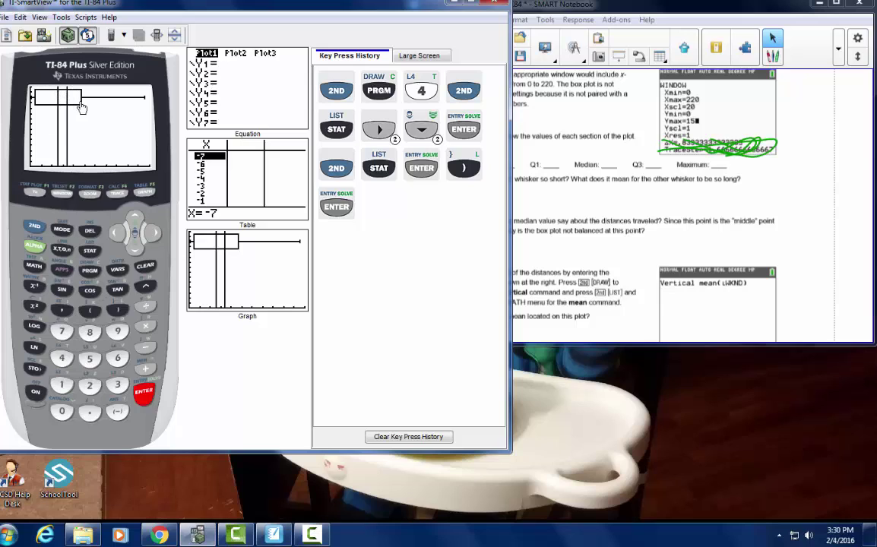
# Trace the box plot from the maximum to Q3 and the median to compare them with the mean line's position
pyautogui.click(117, 192)
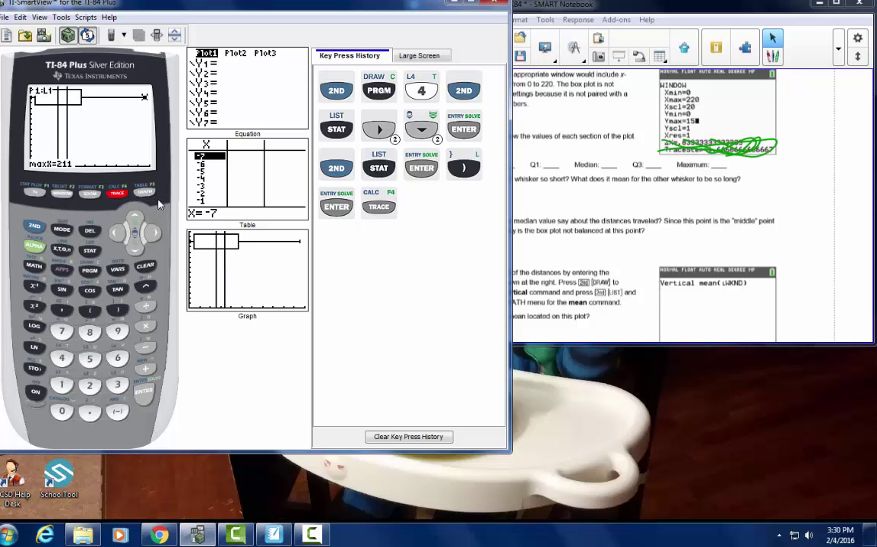
pyautogui.click(118, 234)
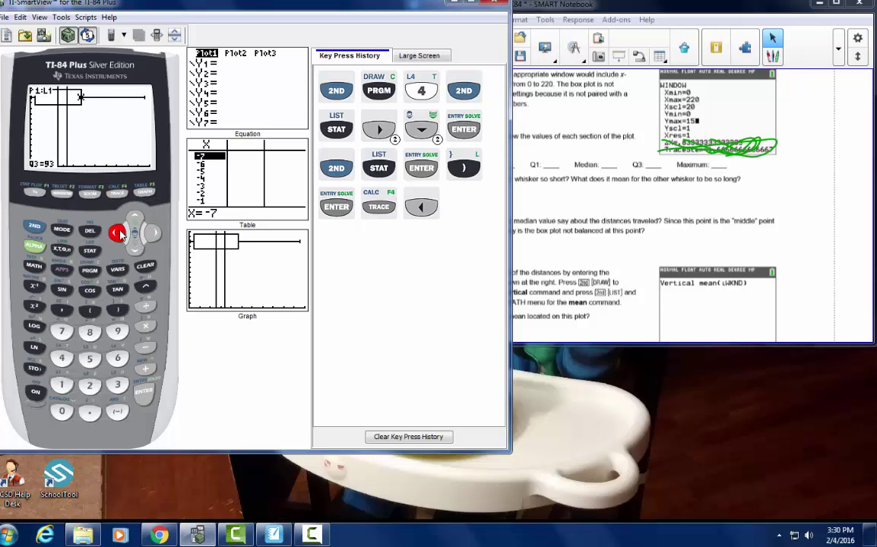
pyautogui.click(118, 234)
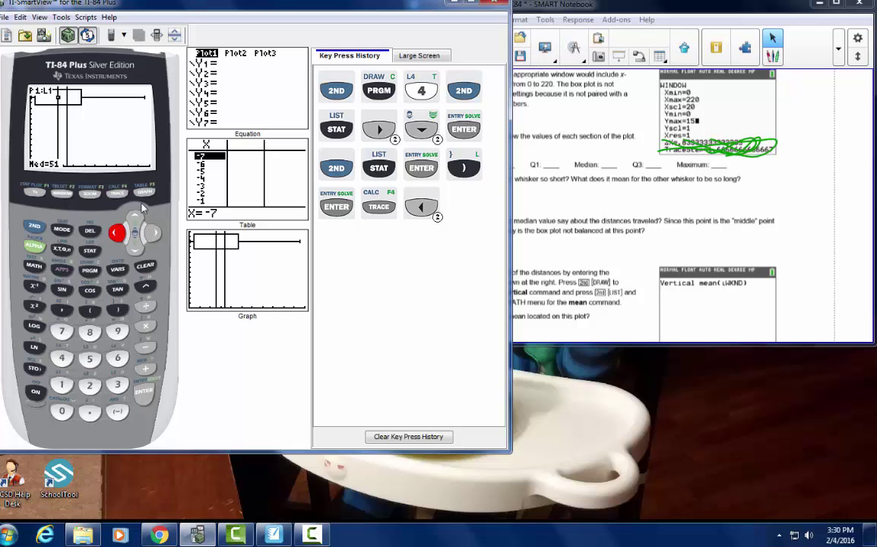
pyautogui.click(153, 233)
pyautogui.click(118, 234)
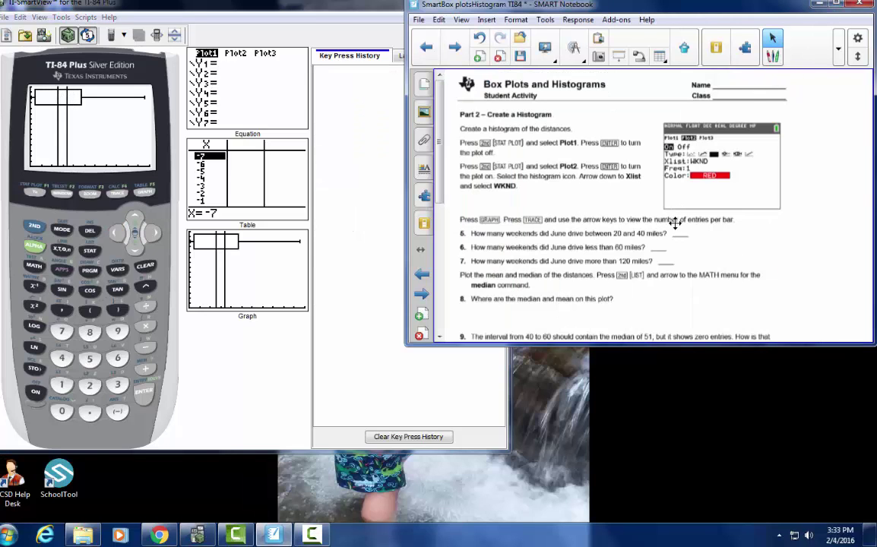
# Bring the worksheet's Part 2 histogram instructions into view, turn Plot1 off and return to the calculator's home screen
pyautogui.scroll(-1, 574, 144)
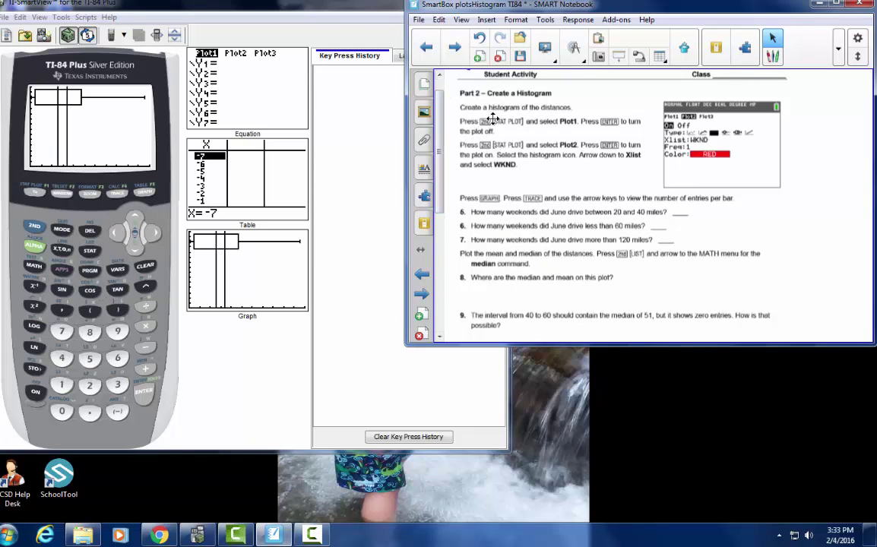
pyautogui.click(34, 226)
pyautogui.click(35, 195)
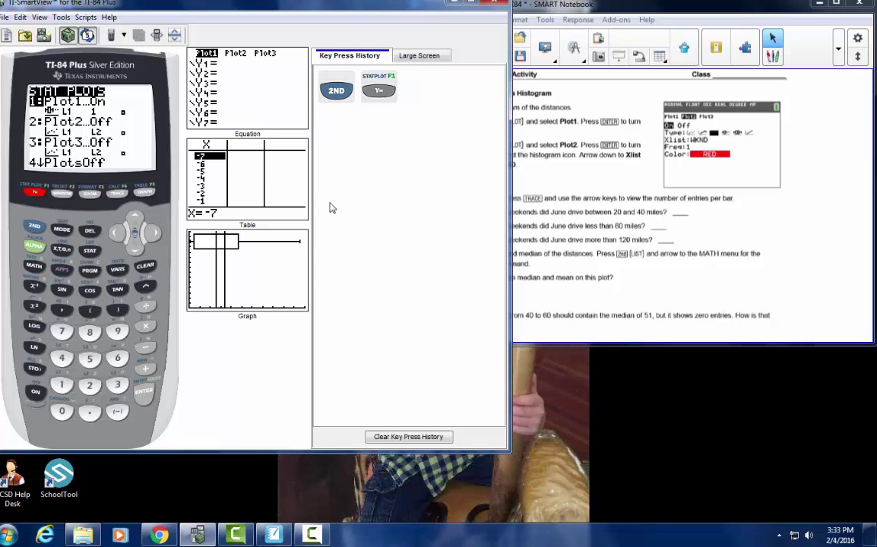
pyautogui.click(145, 401)
pyautogui.click(153, 233)
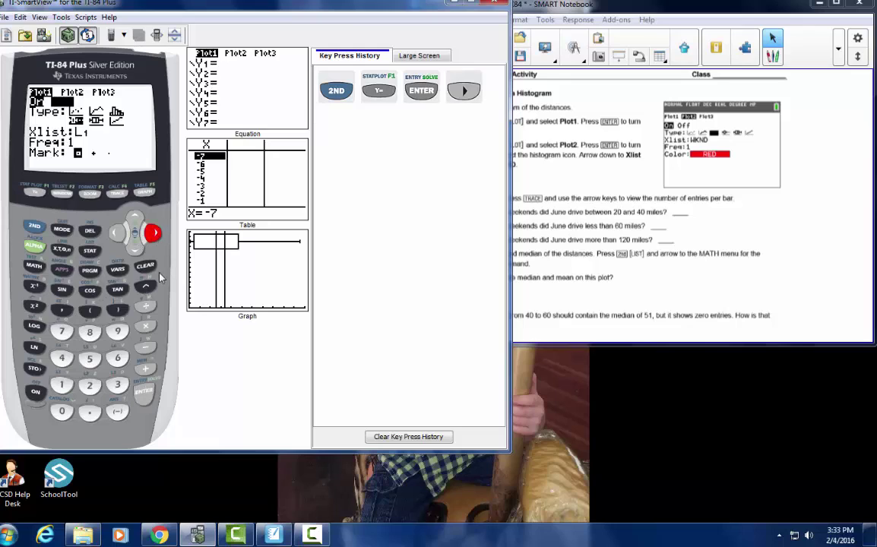
pyautogui.press('Return')
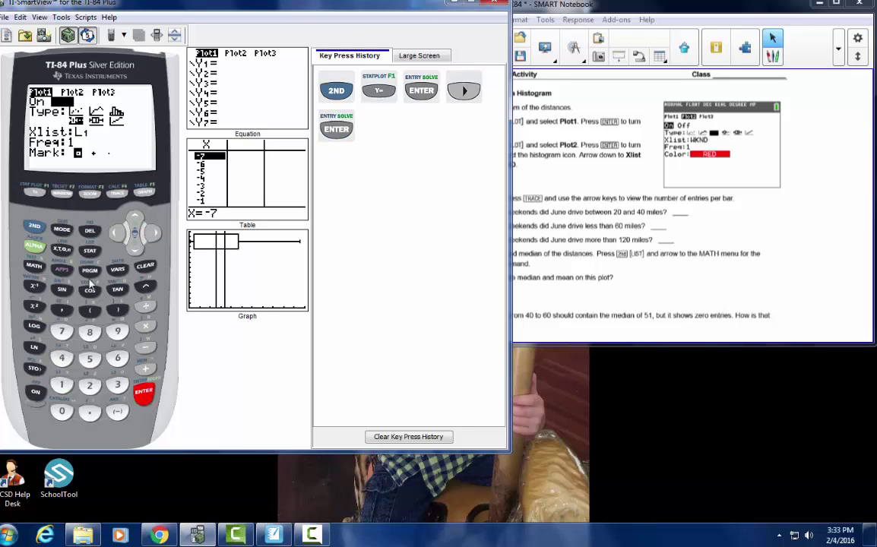
pyautogui.click(34, 227)
pyautogui.click(61, 229)
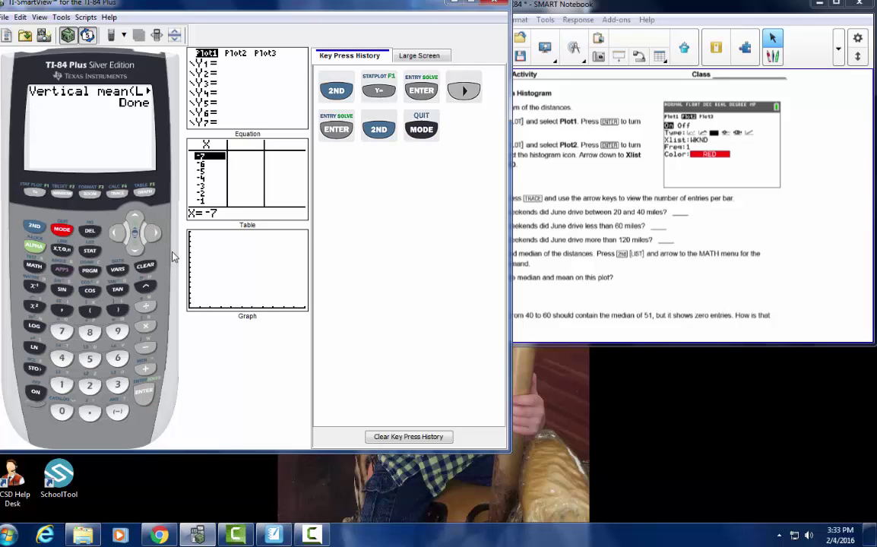
# Open the Plot2 settings in the calculator's stat plots and turn Plot2 on
pyautogui.click(34, 226)
pyautogui.click(36, 194)
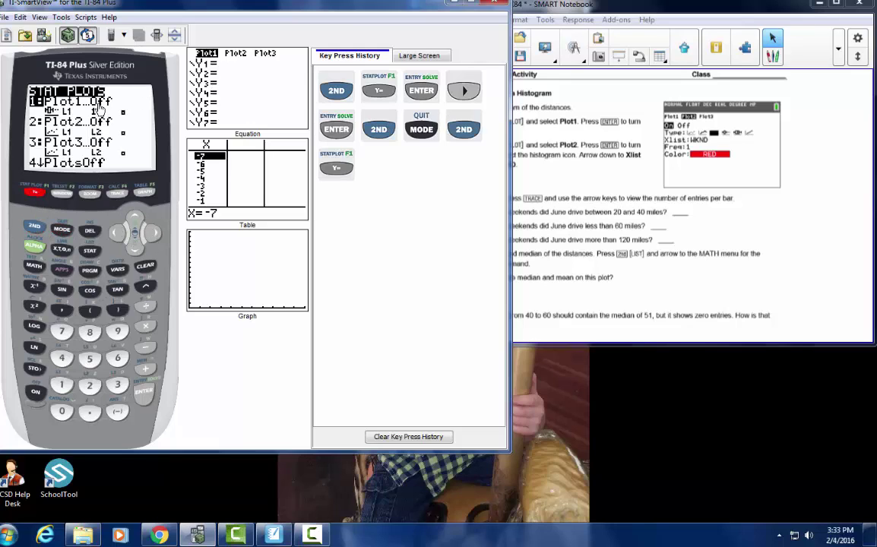
pyautogui.click(134, 245)
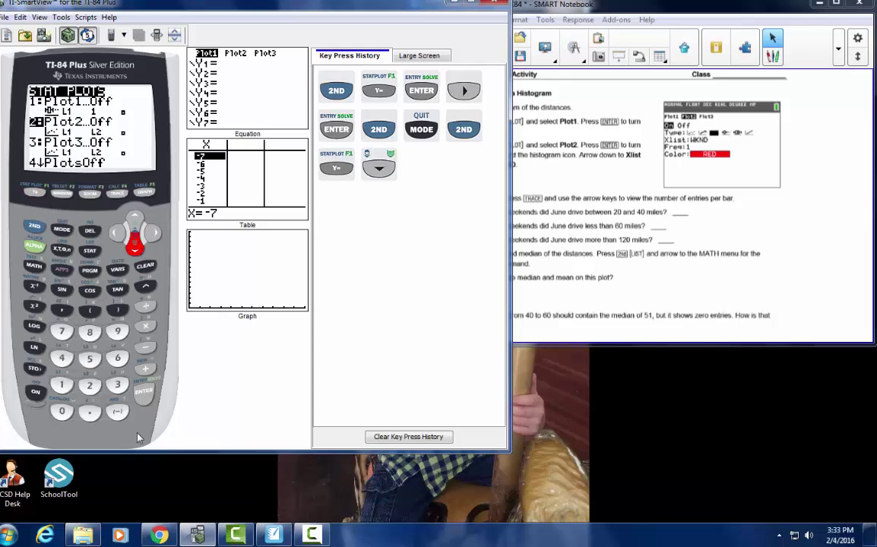
pyautogui.click(142, 393)
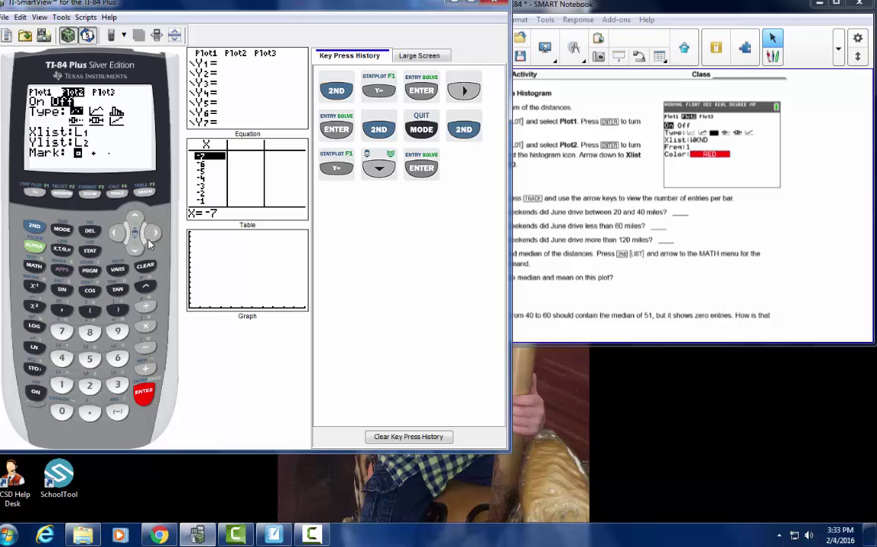
pyautogui.click(143, 393)
# Set Plot2's type to histogram with L1 as its Xlist and a frequency of 1, and graph it
pyautogui.click(152, 232)
pyautogui.click(152, 232)
pyautogui.click(135, 247)
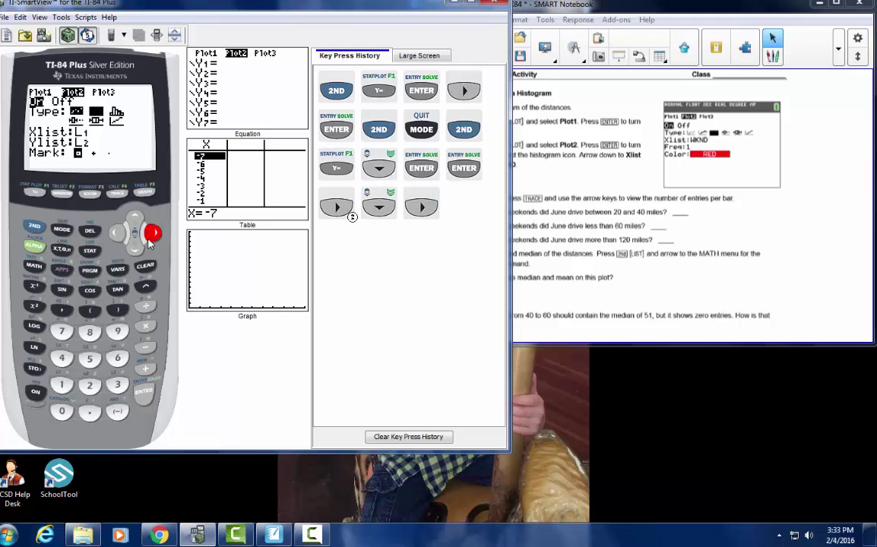
pyautogui.click(152, 232)
pyautogui.click(152, 232)
pyautogui.click(143, 392)
pyautogui.click(144, 392)
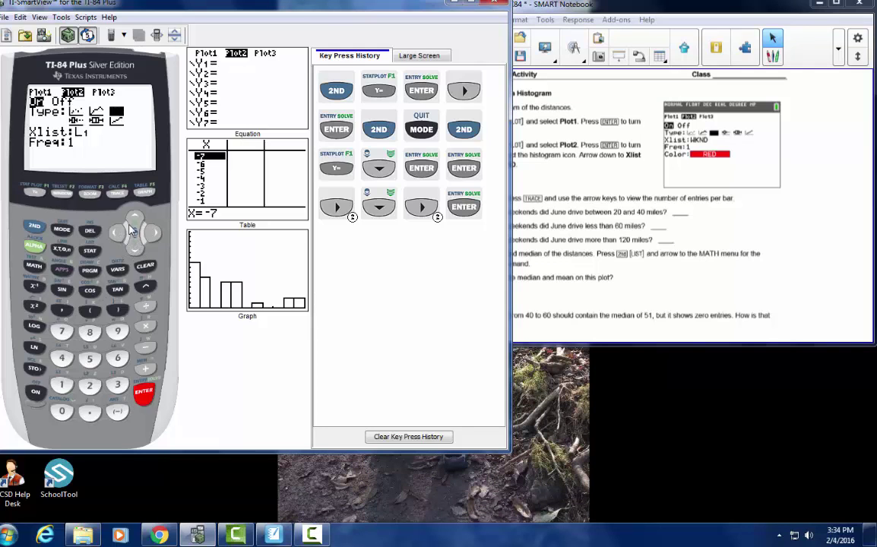
pyautogui.click(146, 193)
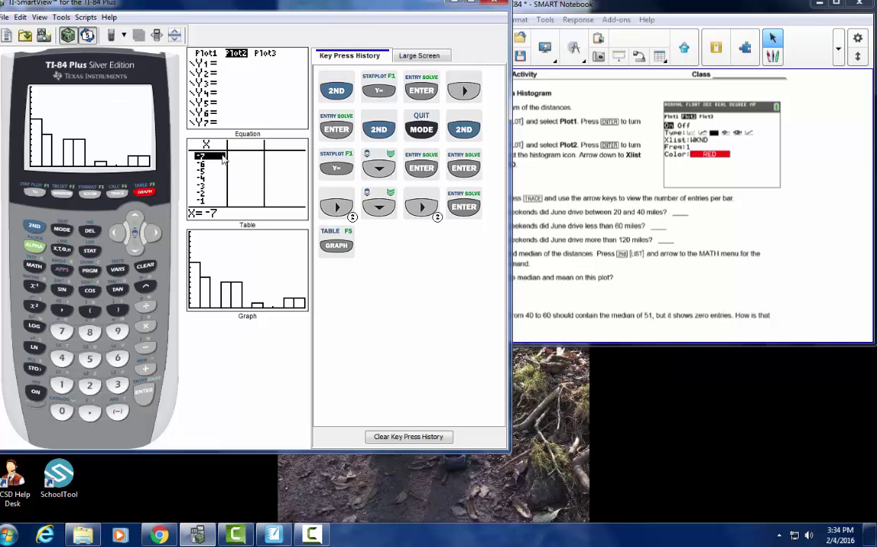
# Maximize the calculator window and trace the histogram bar by bar up to the 200–220 interval to read each count
pyautogui.click(473, 3)
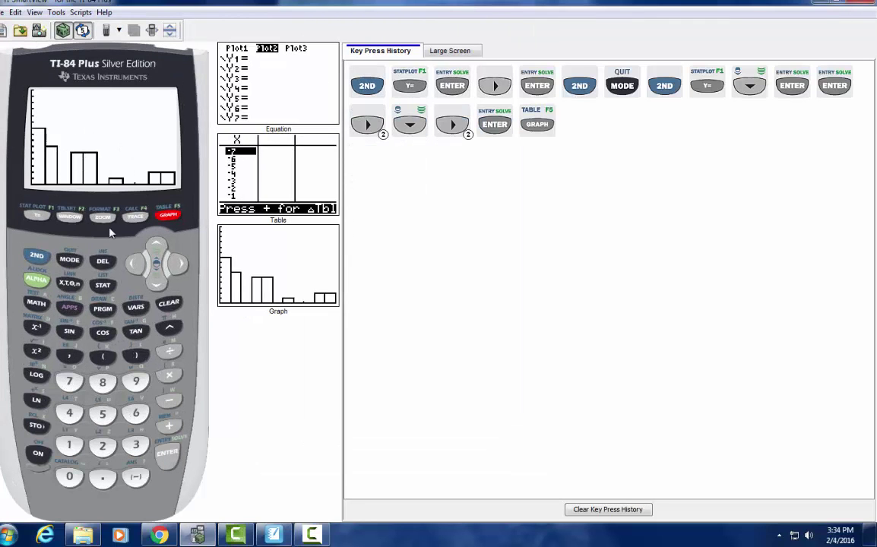
pyautogui.click(136, 218)
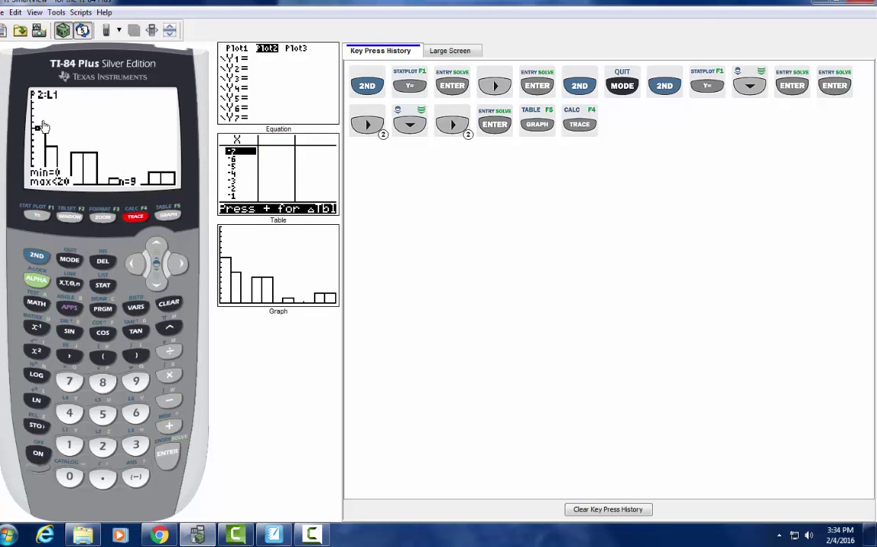
pyautogui.click(181, 270)
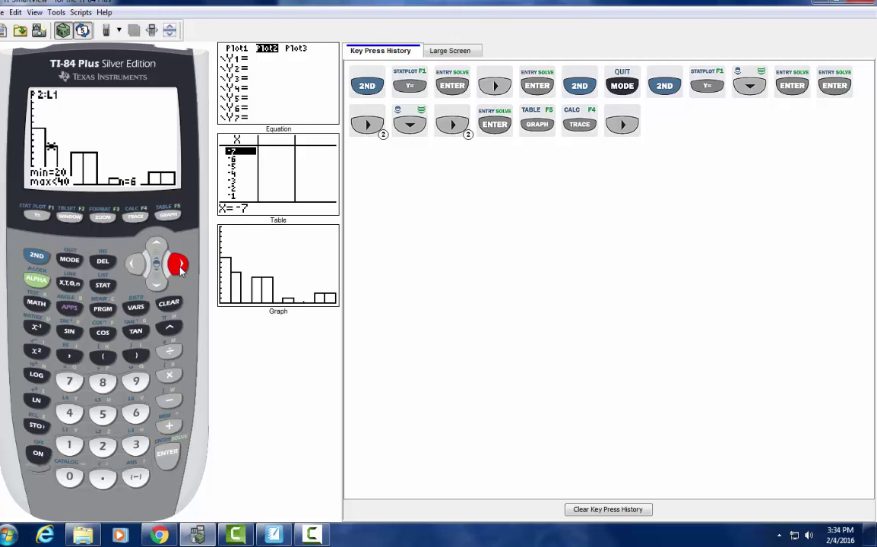
pyautogui.click(180, 270)
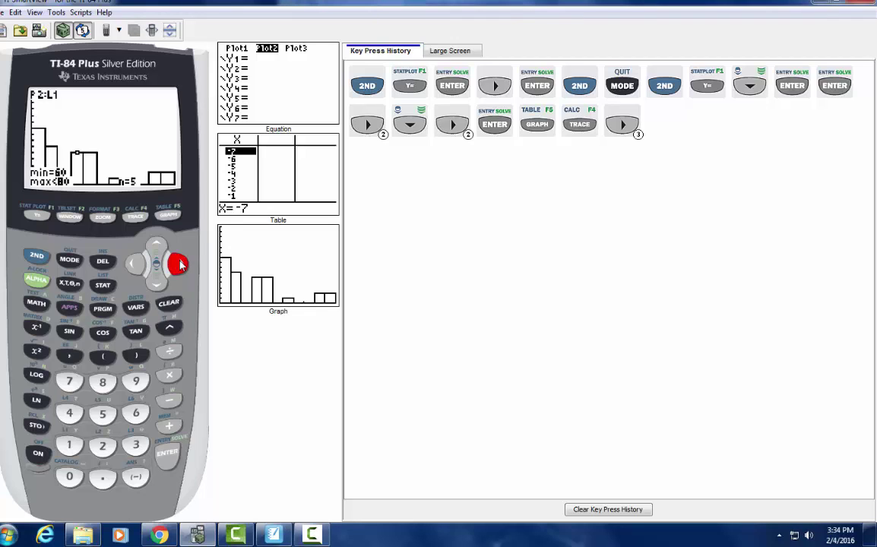
pyautogui.click(180, 266)
pyautogui.click(181, 265)
pyautogui.click(180, 266)
pyautogui.click(180, 265)
pyautogui.click(180, 265)
pyautogui.click(180, 265)
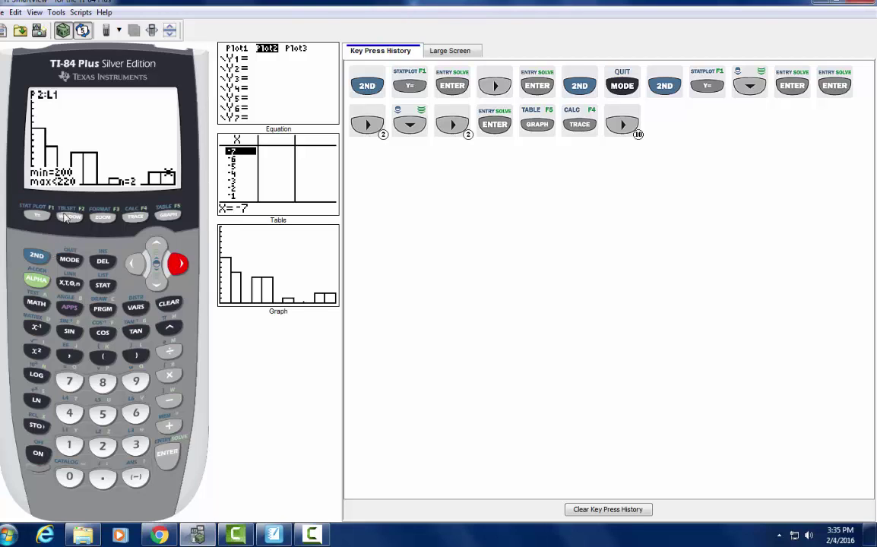
# Return to the calculator's home screen and insert the median( function from the list math functions
pyautogui.click(37, 259)
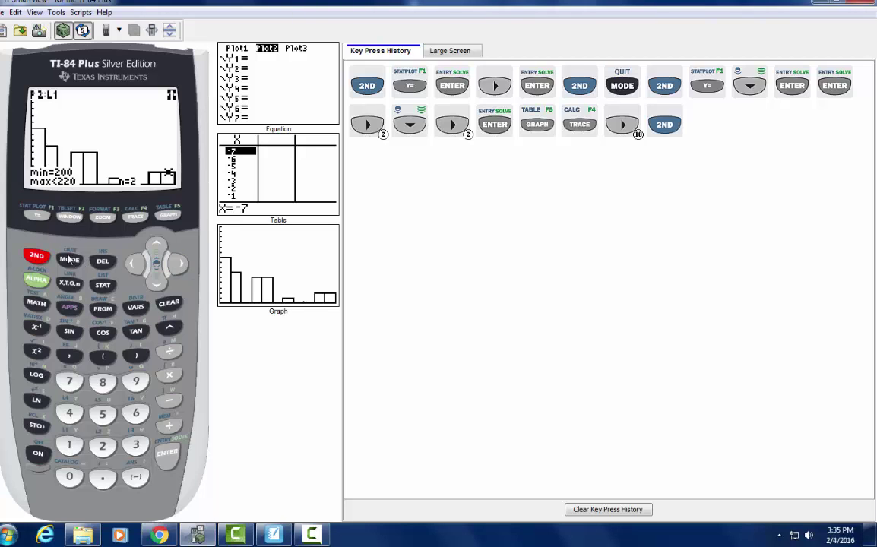
pyautogui.click(69, 259)
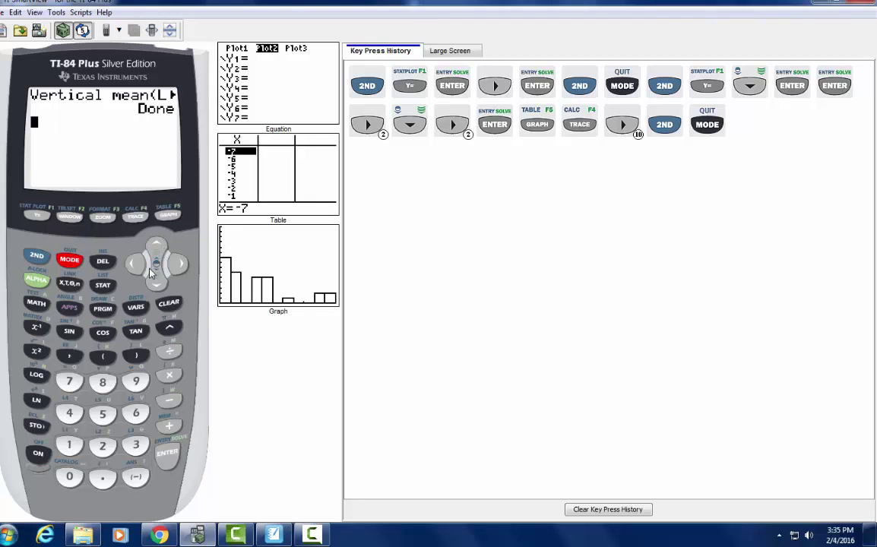
pyautogui.click(36, 259)
pyautogui.click(103, 284)
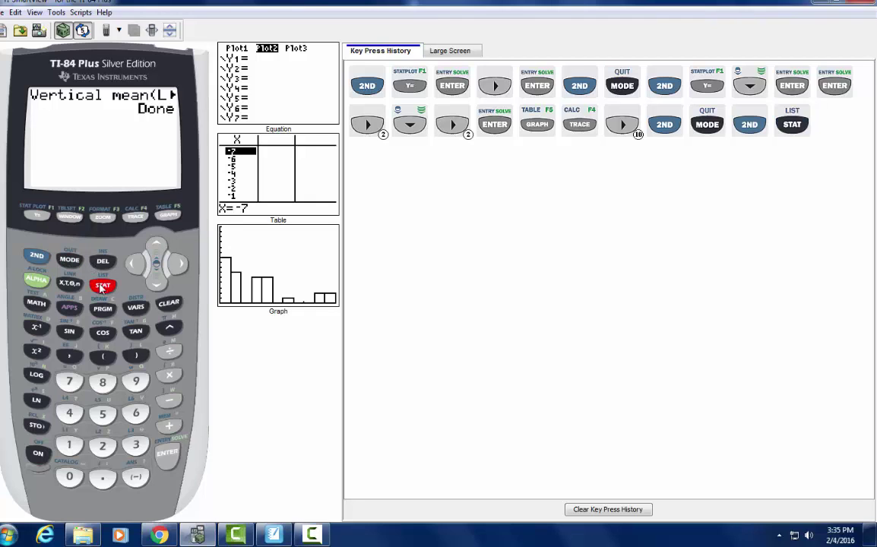
pyautogui.click(180, 264)
pyautogui.click(180, 263)
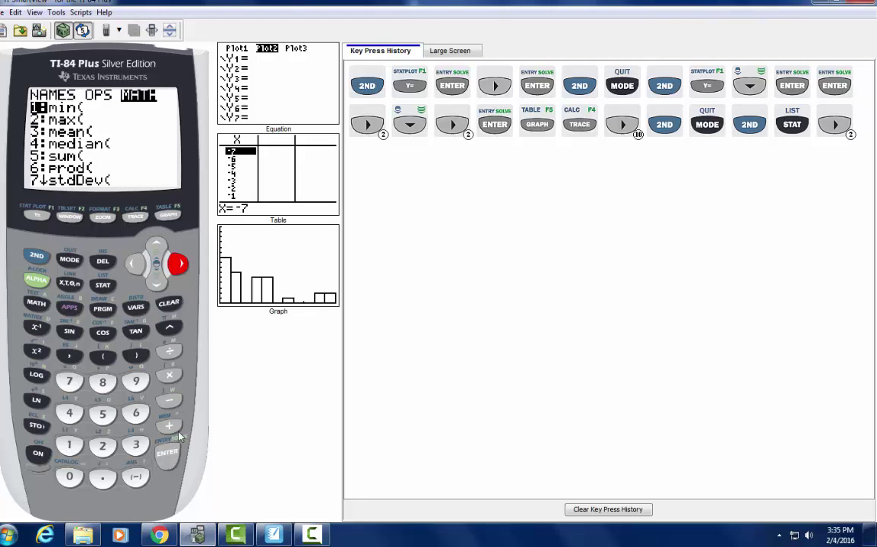
pyautogui.click(156, 283)
pyautogui.click(157, 283)
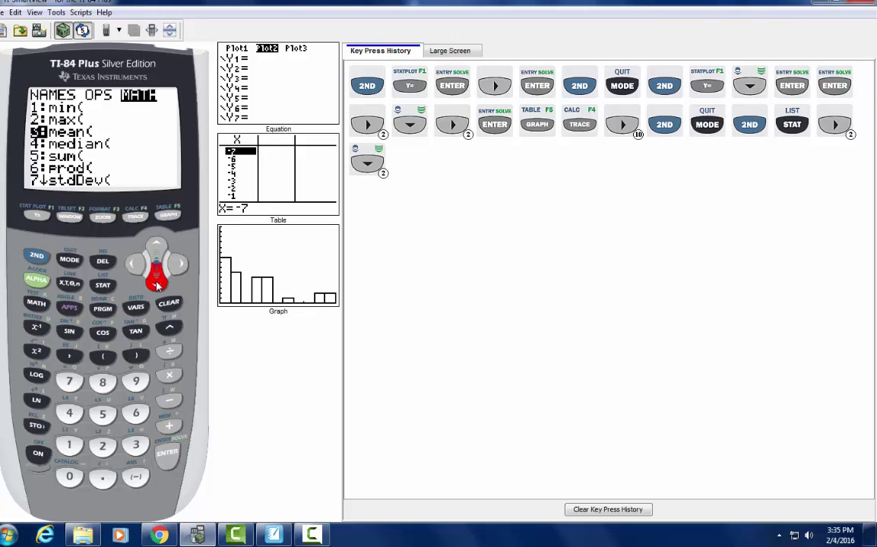
pyautogui.click(157, 282)
pyautogui.click(157, 282)
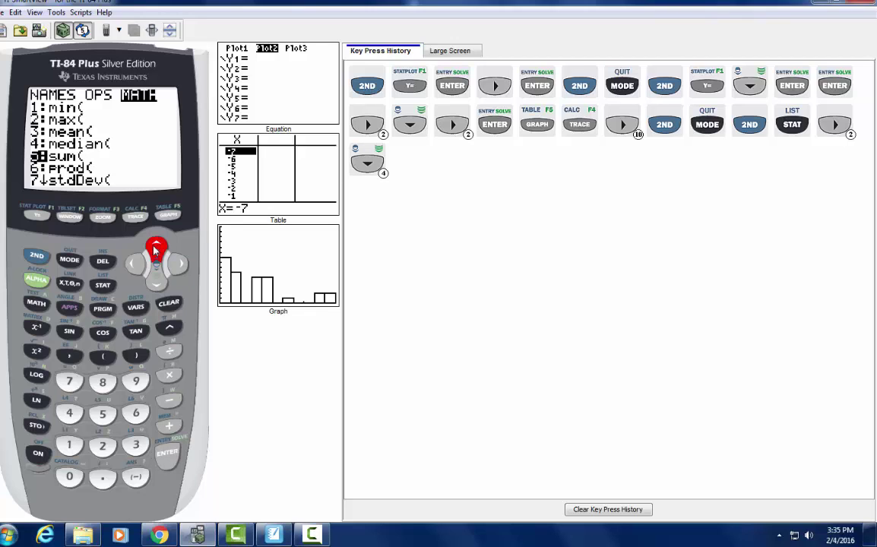
pyautogui.click(155, 248)
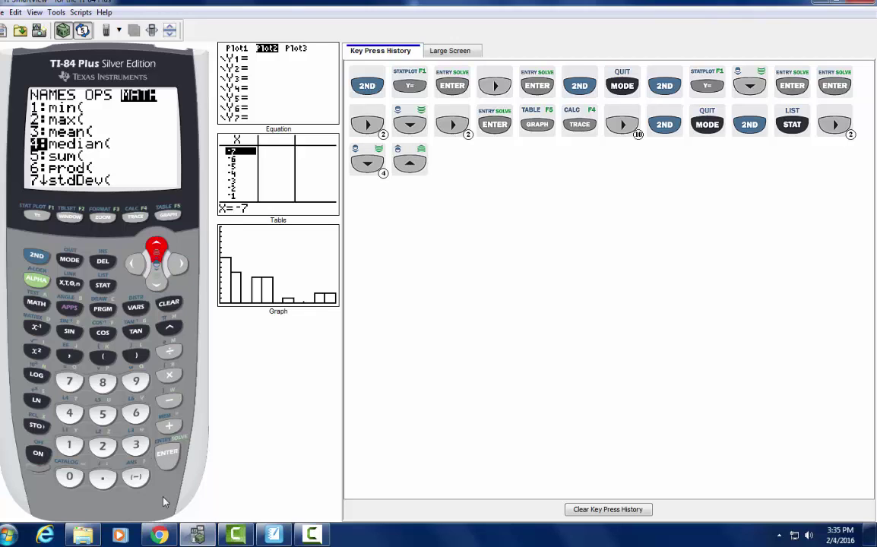
pyautogui.click(166, 454)
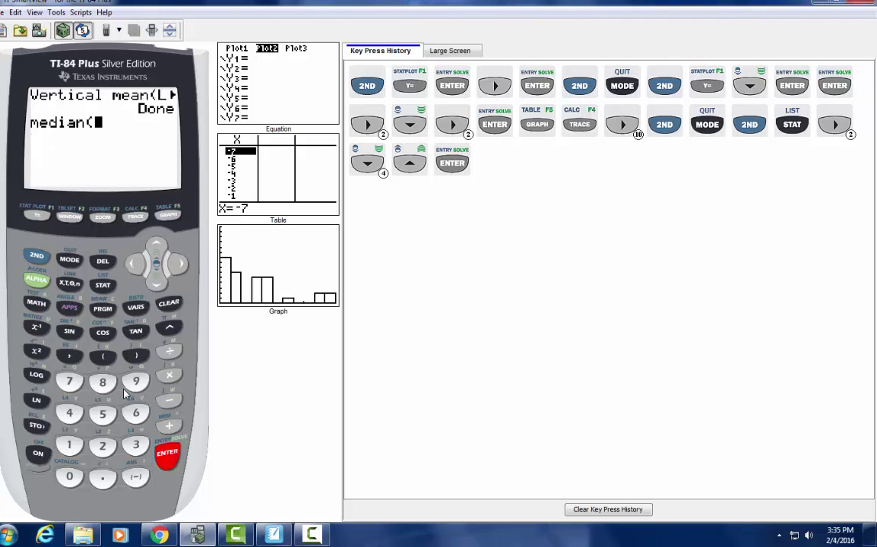
# Complete the median function with list L1 and evaluate it
pyautogui.click(37, 256)
pyautogui.click(103, 286)
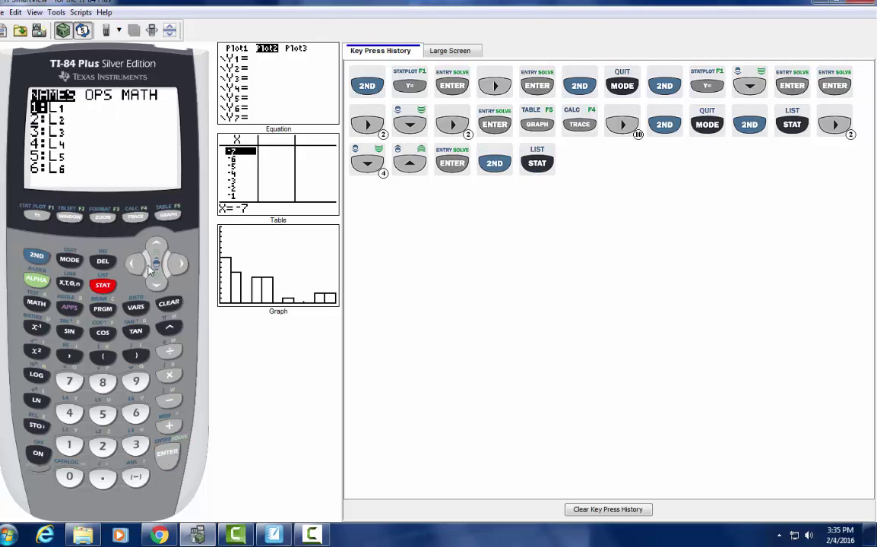
pyautogui.click(168, 455)
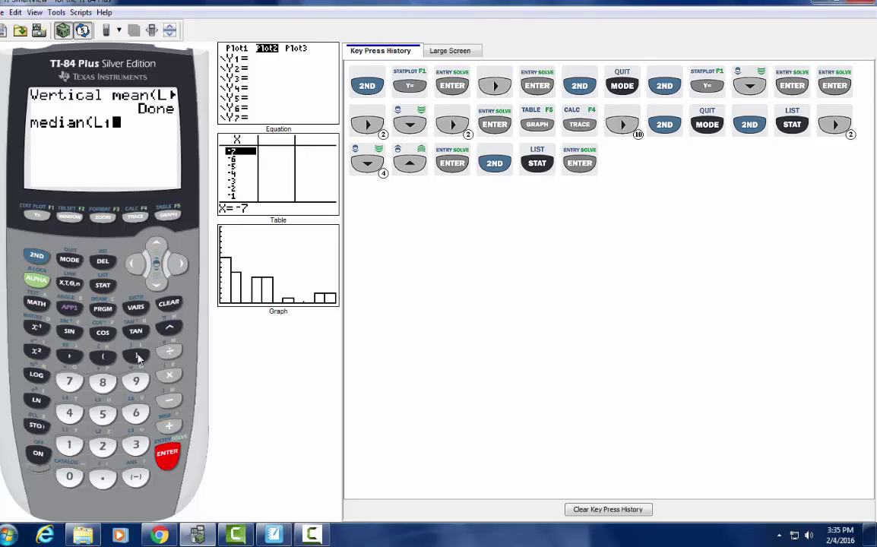
pyautogui.click(137, 356)
pyautogui.click(167, 454)
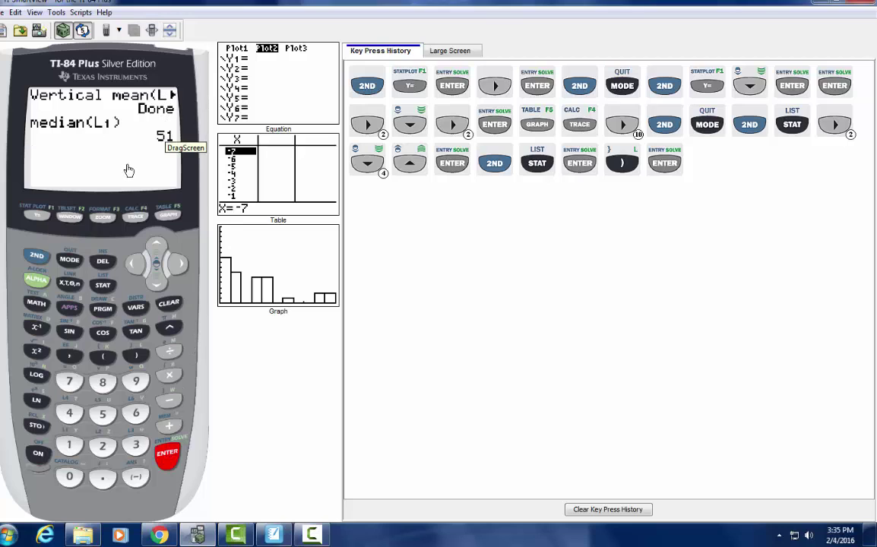
# Graph the histogram again and trace it to the 40–60 interval to read its count
pyautogui.click(168, 216)
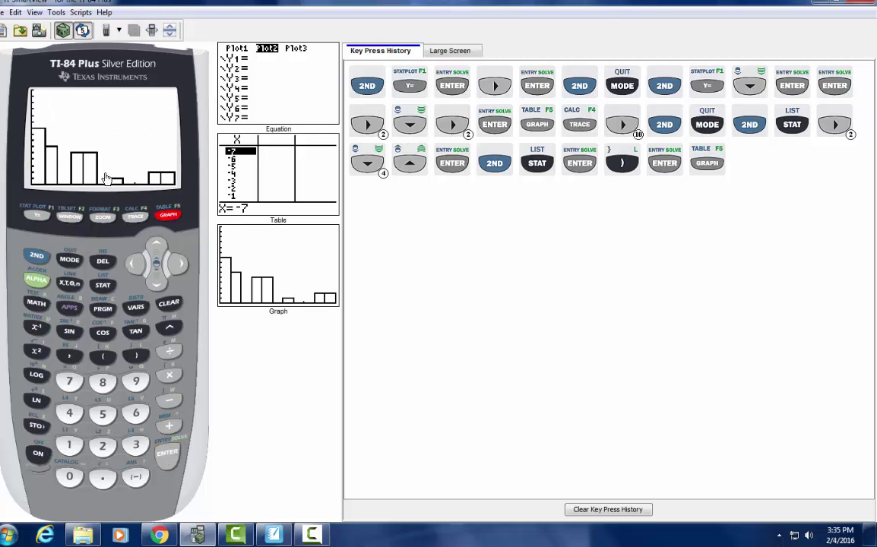
pyautogui.click(132, 220)
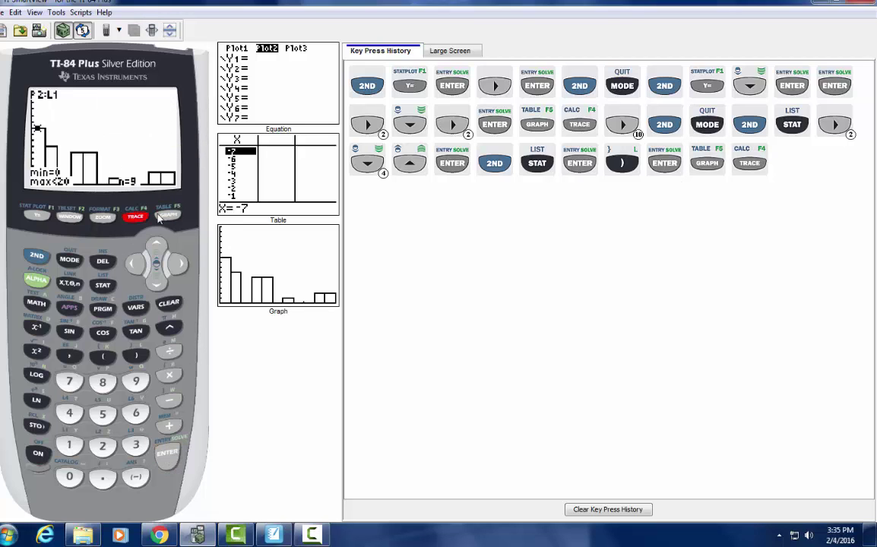
pyautogui.click(179, 262)
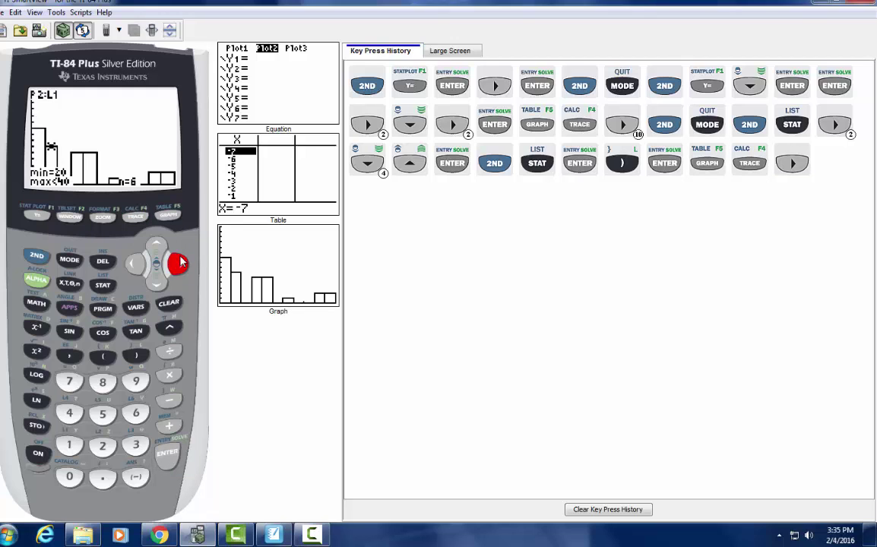
pyautogui.click(179, 262)
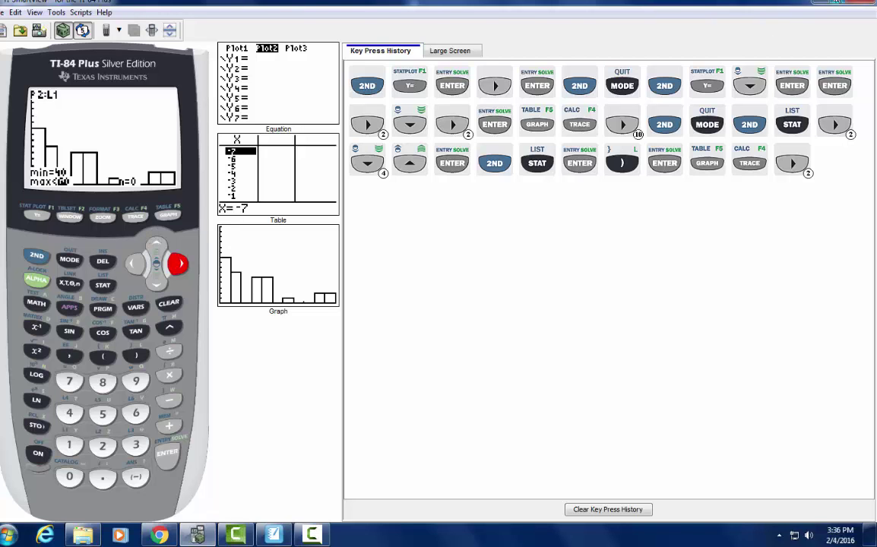
# Restore the calculator window to check the worksheet's list of weekend distances, then maximize the calculator again
pyautogui.doubleClick(754, 3)
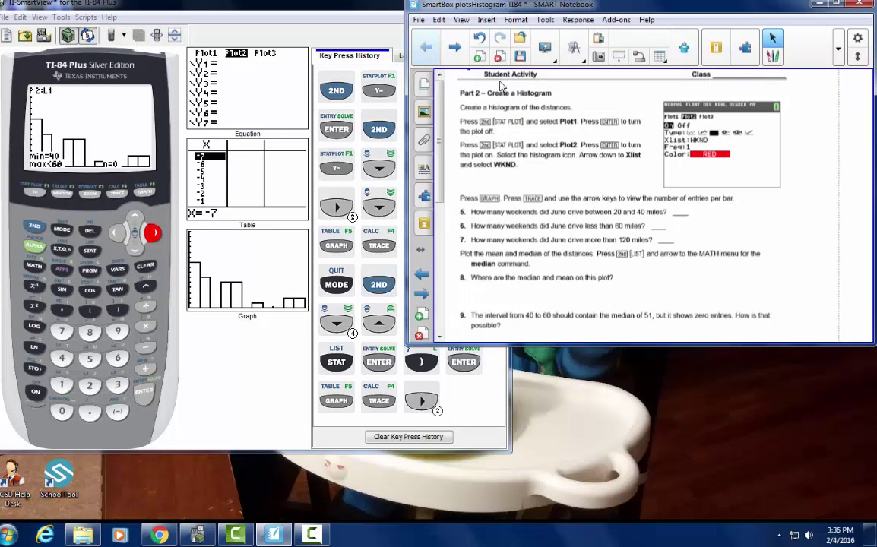
pyautogui.scroll(3, 502, 86)
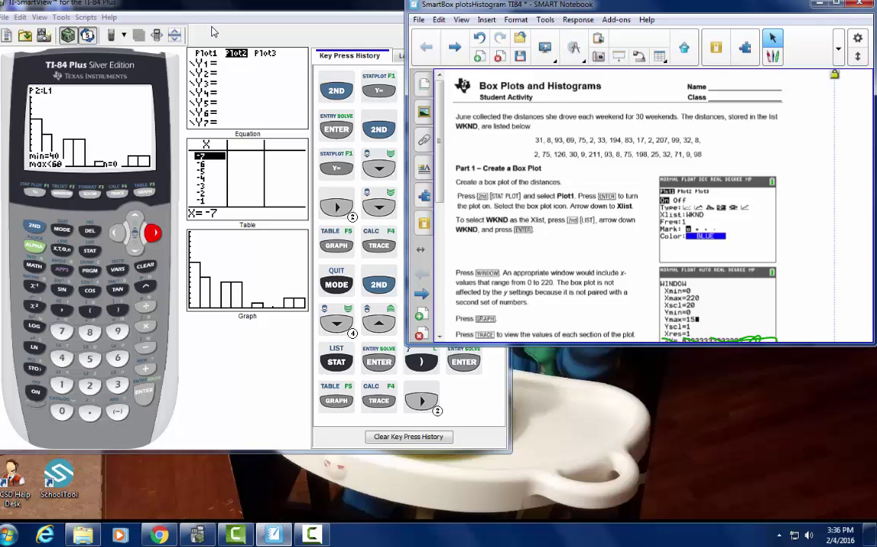
pyautogui.click(120, 140)
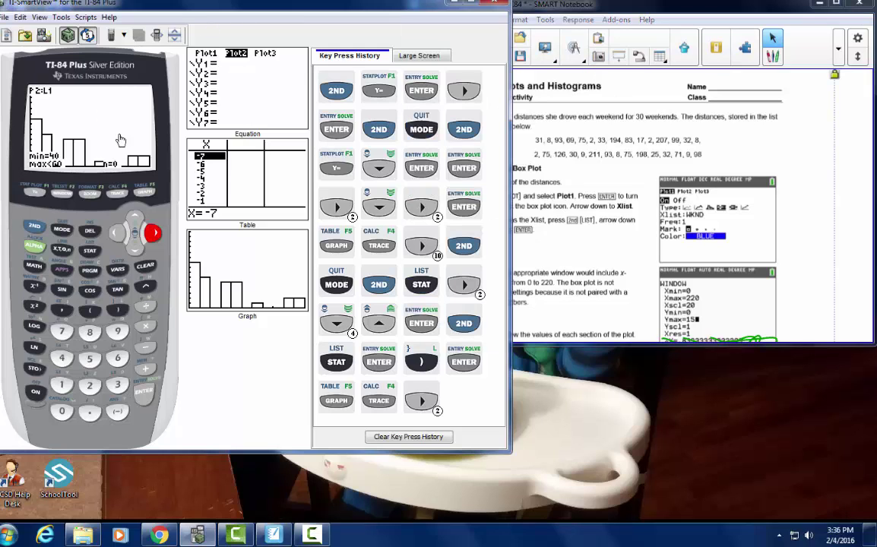
pyautogui.click(473, 2)
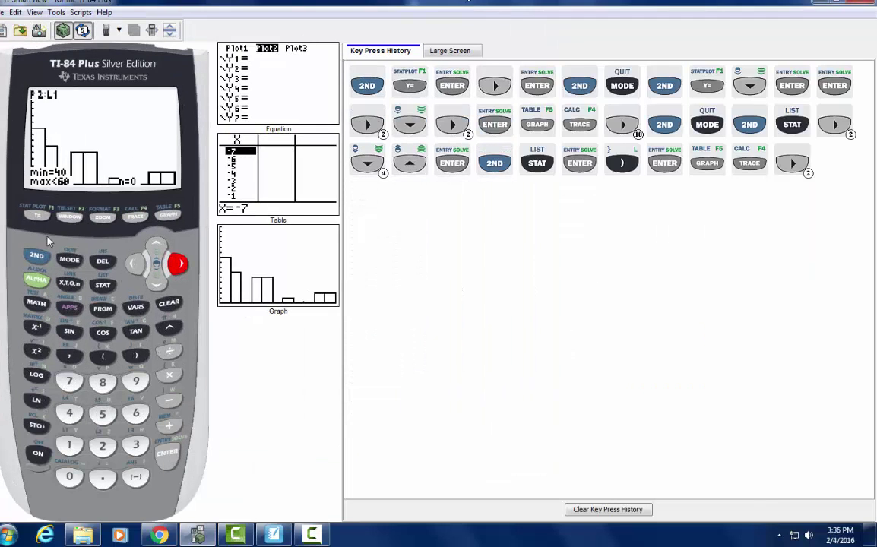
# Quit the trace to the home screen and insert the mean( function from the list math functions
pyautogui.click(37, 255)
pyautogui.click(69, 259)
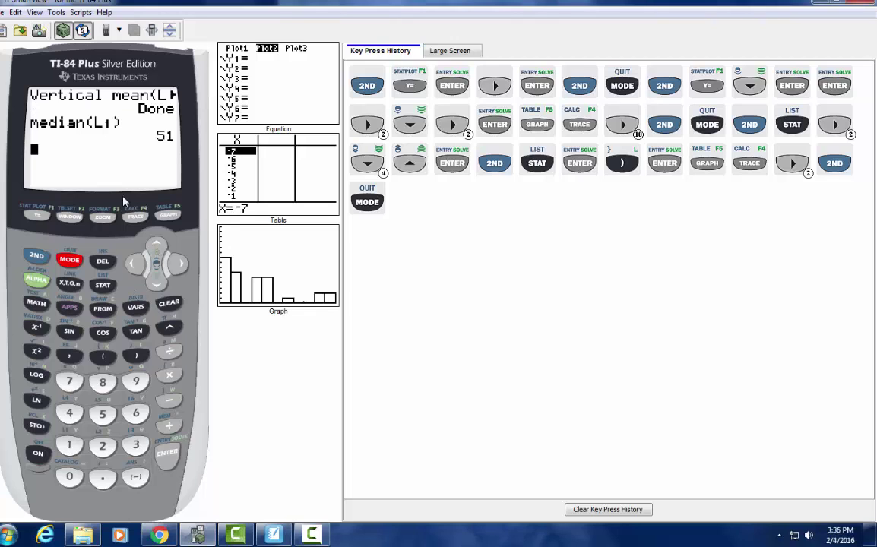
pyautogui.click(36, 255)
pyautogui.click(103, 285)
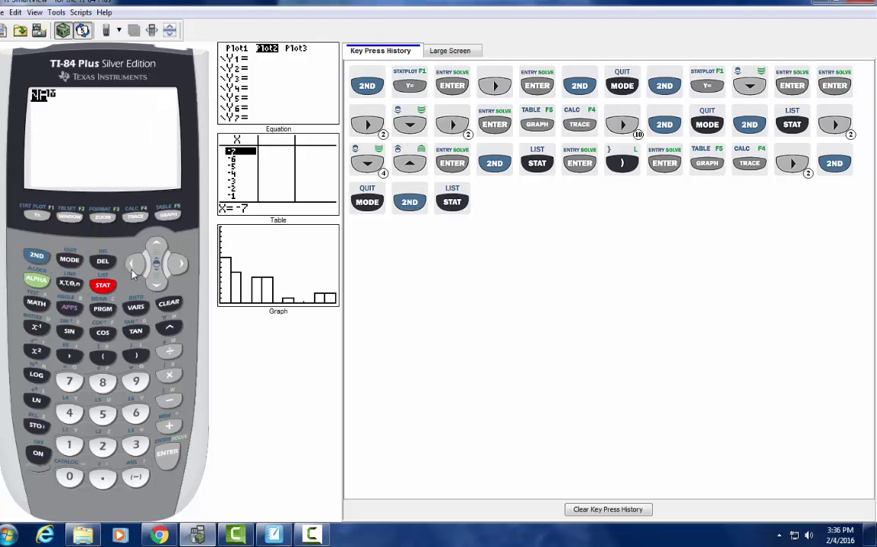
pyautogui.click(177, 264)
pyautogui.click(177, 264)
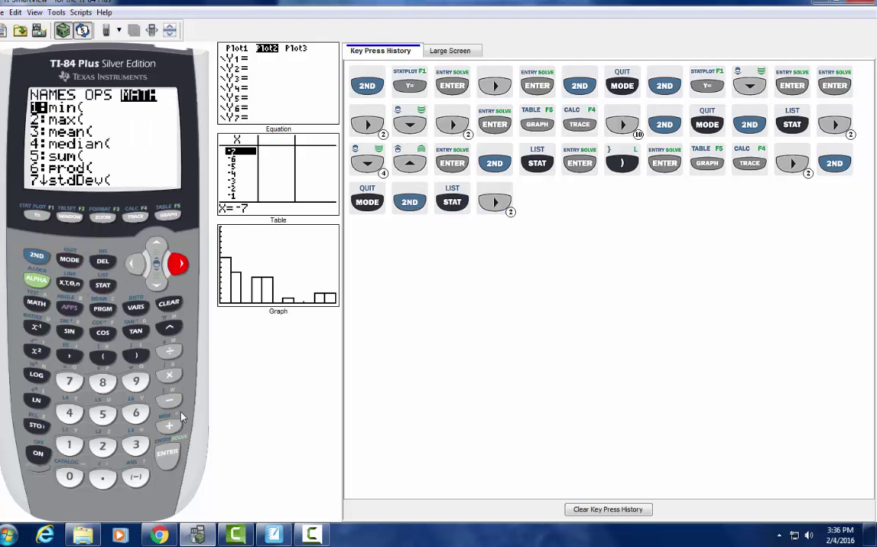
pyautogui.click(156, 281)
pyautogui.press('Down')
pyautogui.press('Return')
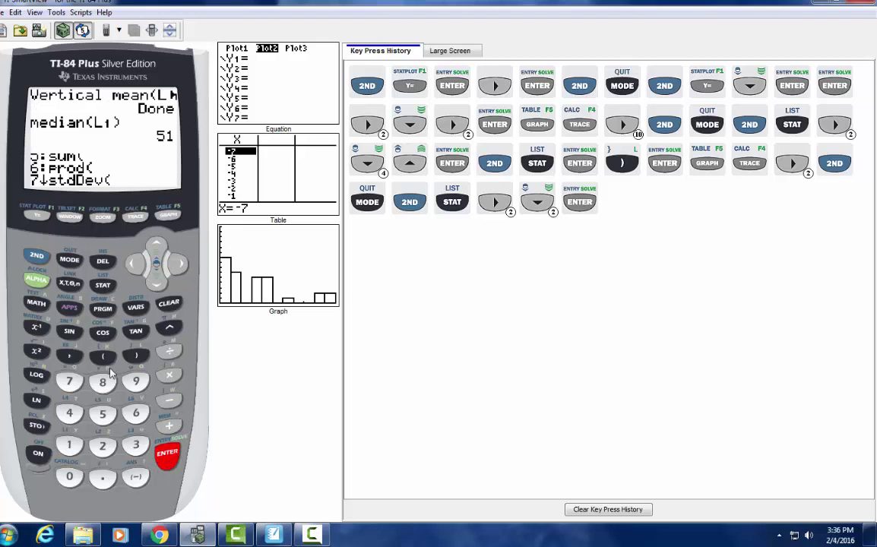
# Complete the mean function with list L1 and evaluate it
pyautogui.click(36, 256)
pyautogui.click(102, 284)
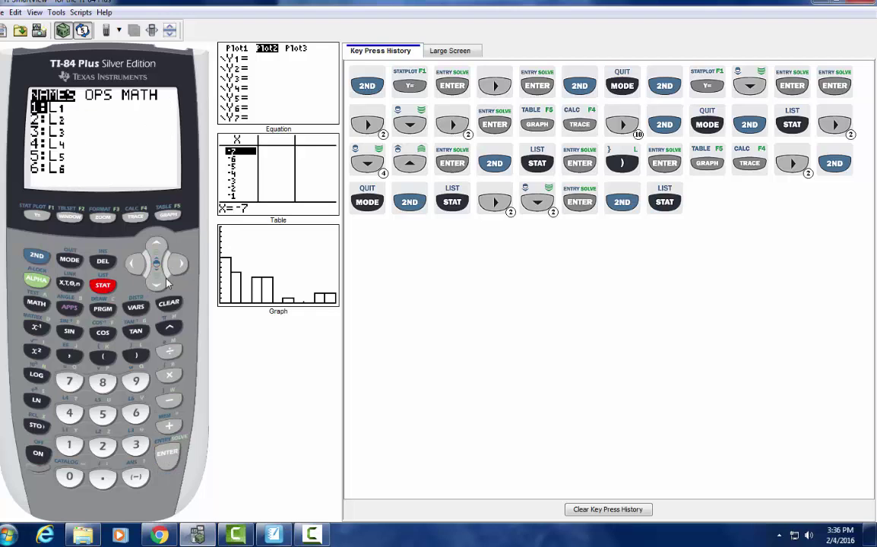
pyautogui.press('Return')
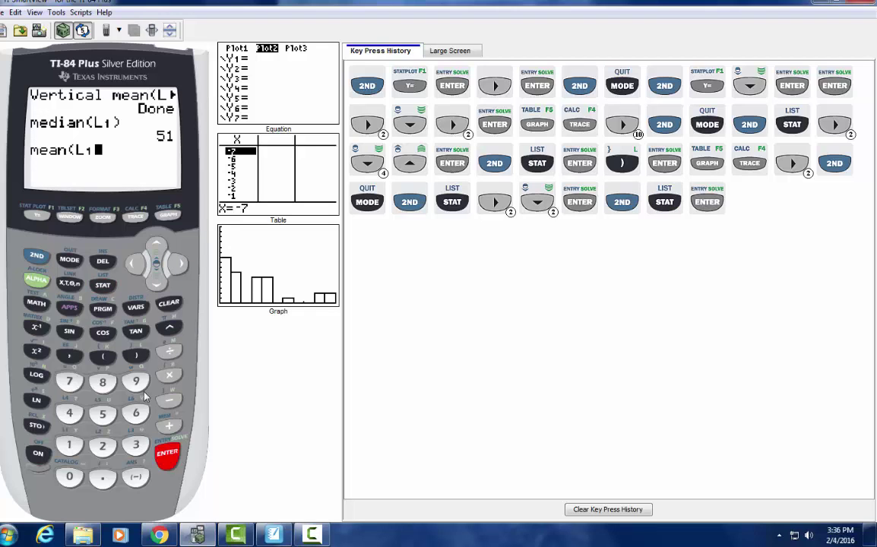
pyautogui.click(137, 355)
pyautogui.click(165, 456)
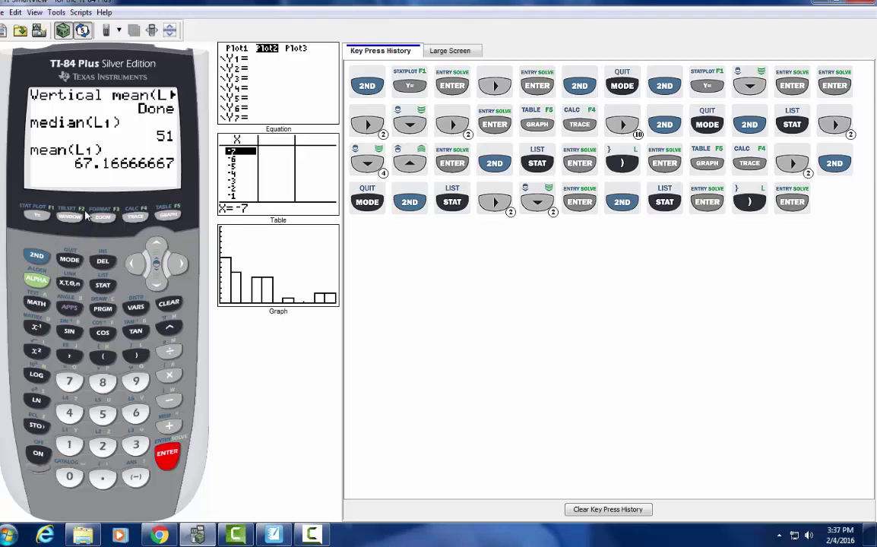
# Turn Plot1 back on in the stat plots and graph the box plot together with the histogram
pyautogui.click(36, 255)
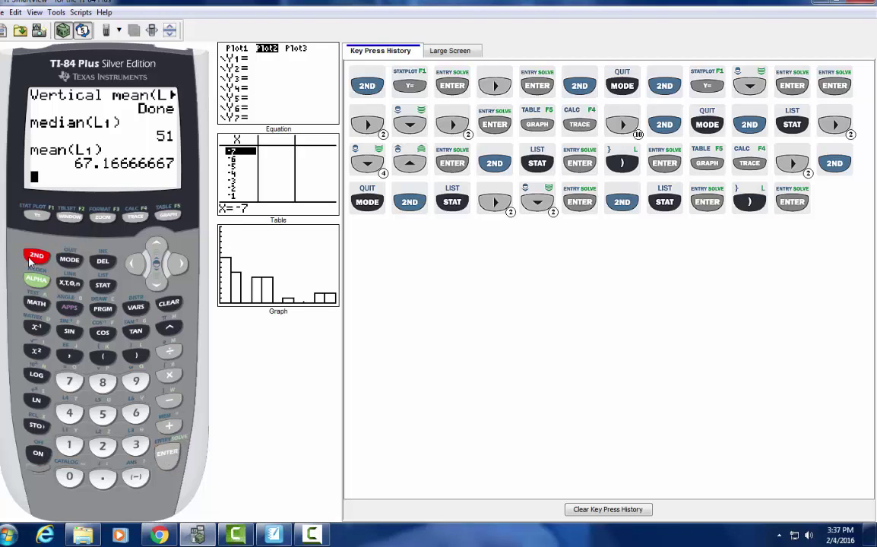
pyautogui.click(37, 215)
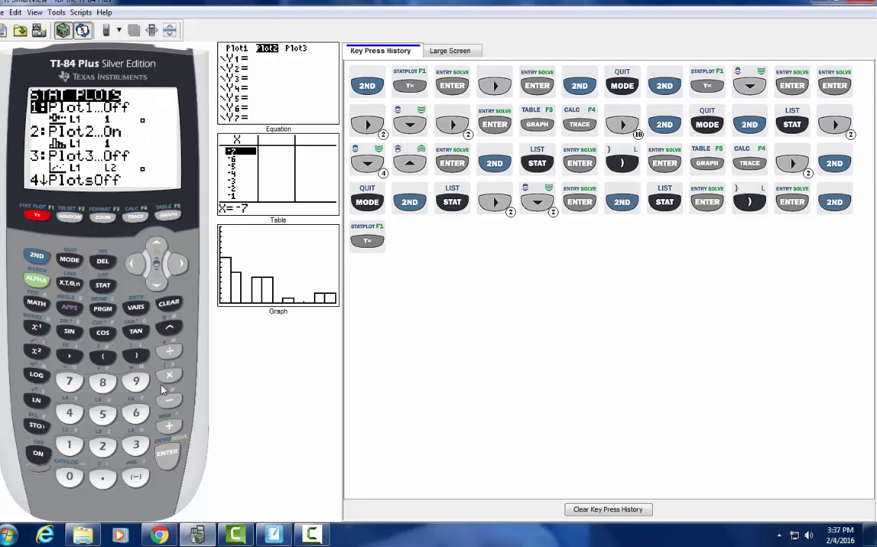
pyautogui.click(166, 456)
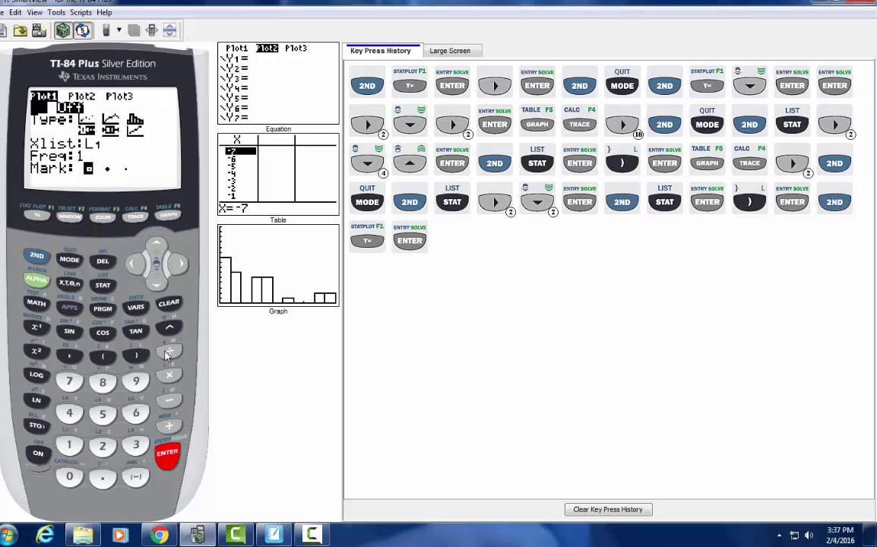
pyautogui.click(166, 455)
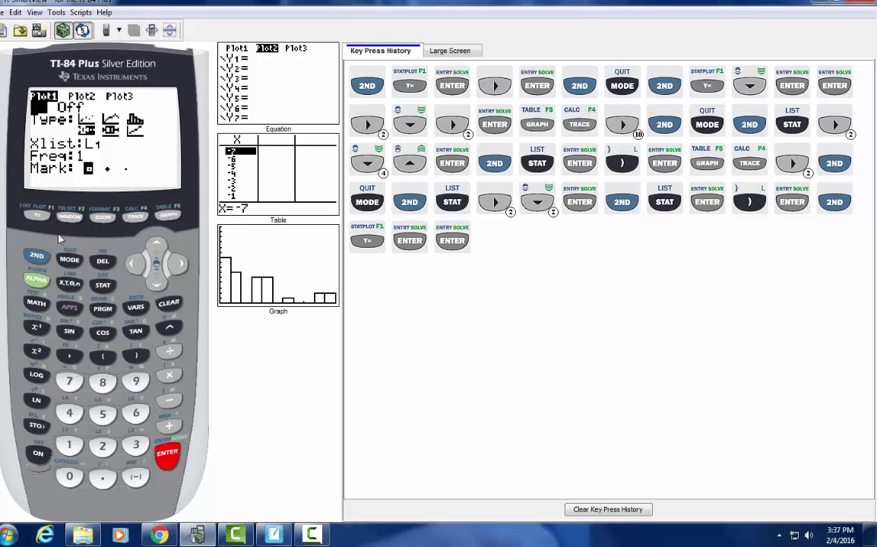
pyautogui.click(163, 215)
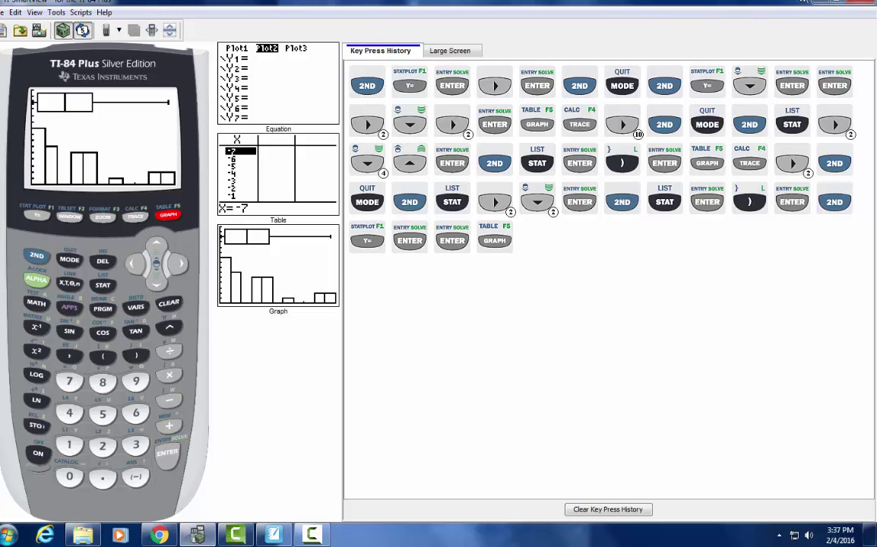
# Switch to the SMART Notebook worksheet, review the Part 1 questions through to the Part 2 page, and restore its window beside the calculator
pyautogui.click(839, 3)
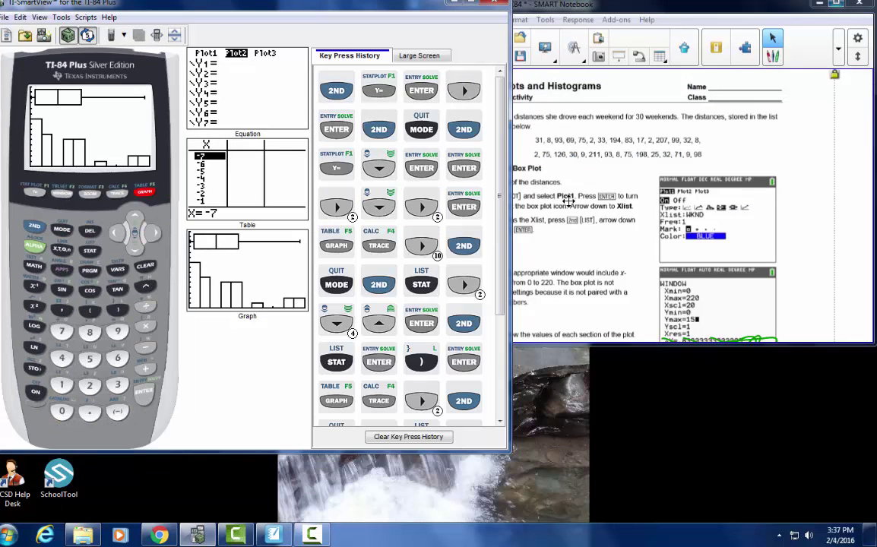
pyautogui.click(584, 186)
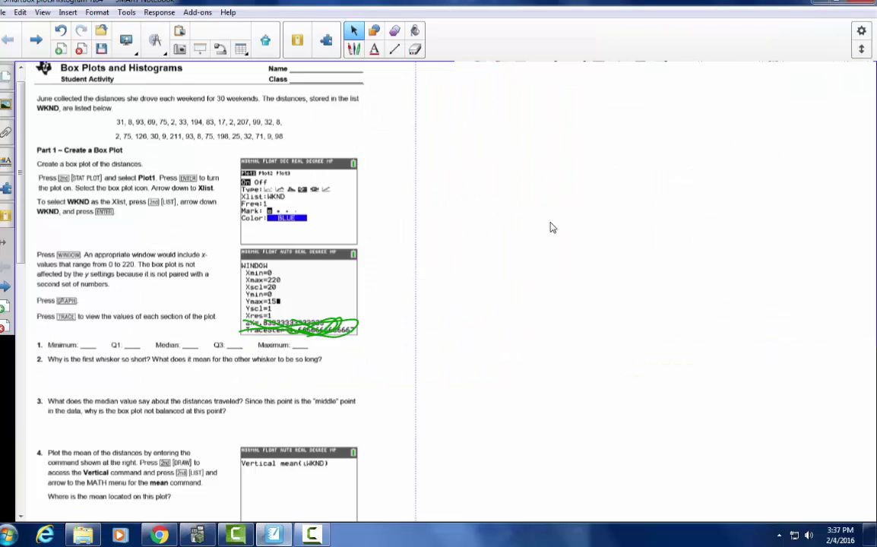
pyautogui.click(838, 4)
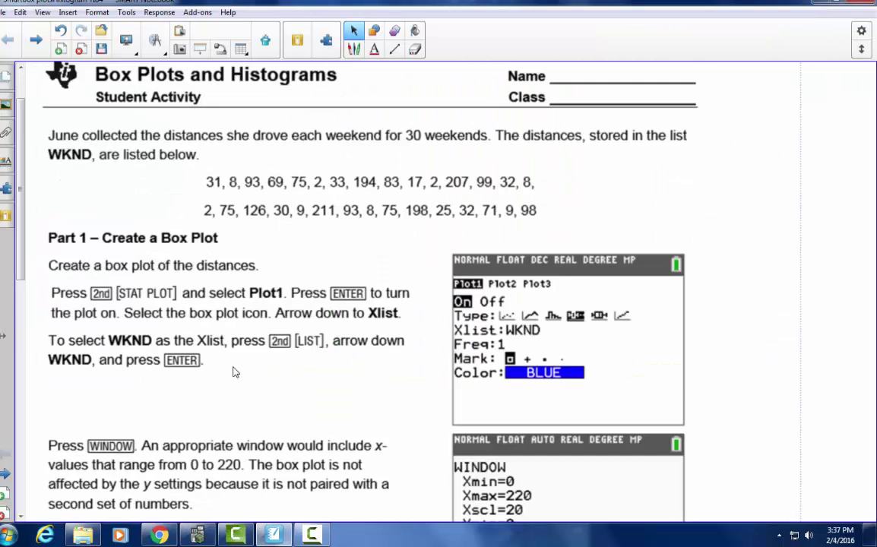
pyautogui.scroll(-5, 228, 354)
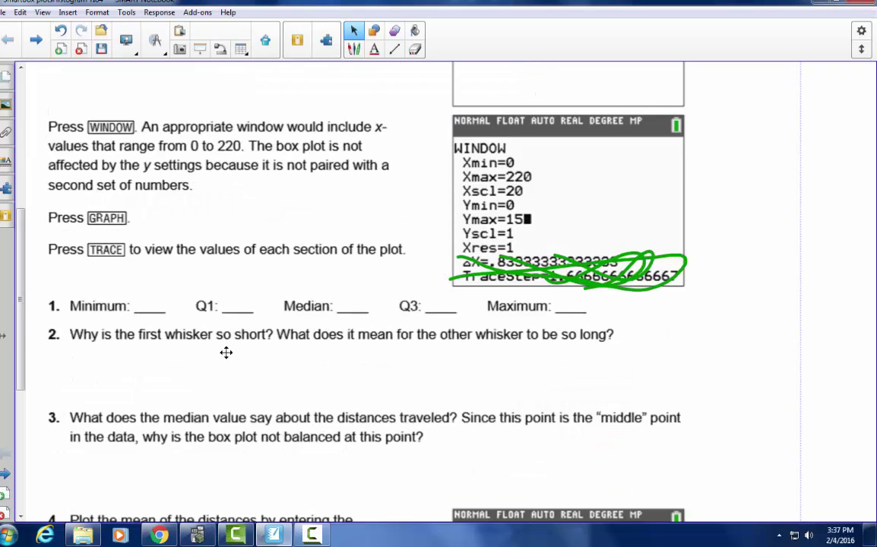
pyautogui.scroll(-2, 227, 354)
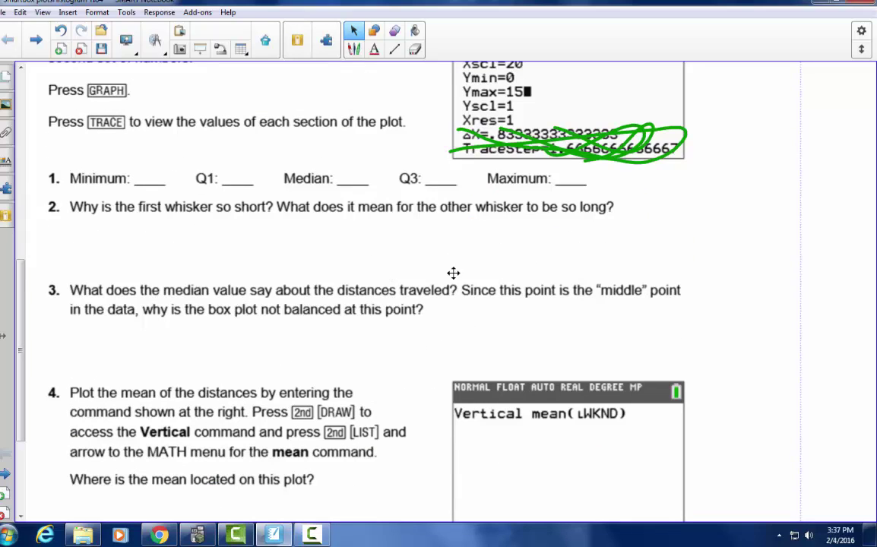
pyautogui.scroll(-2, 314, 375)
pyautogui.scroll(-1, 314, 376)
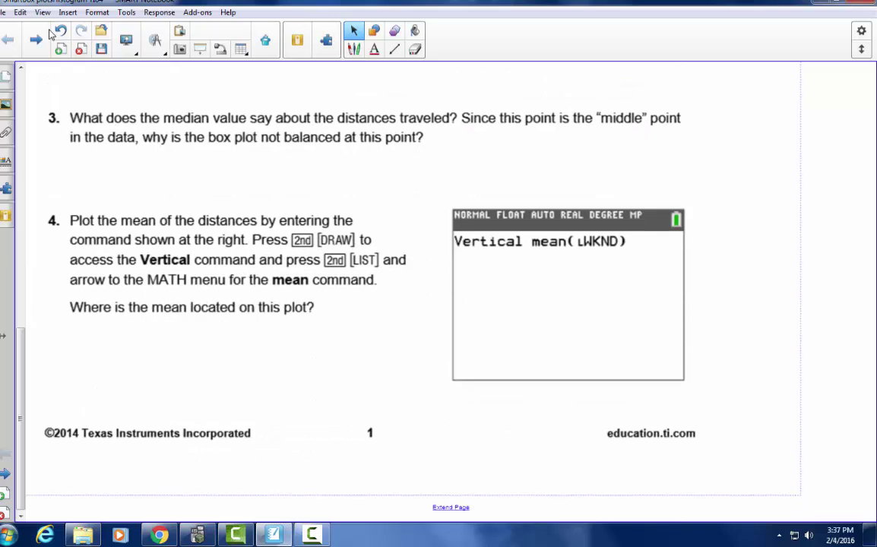
pyautogui.scroll(-1, 296, 219)
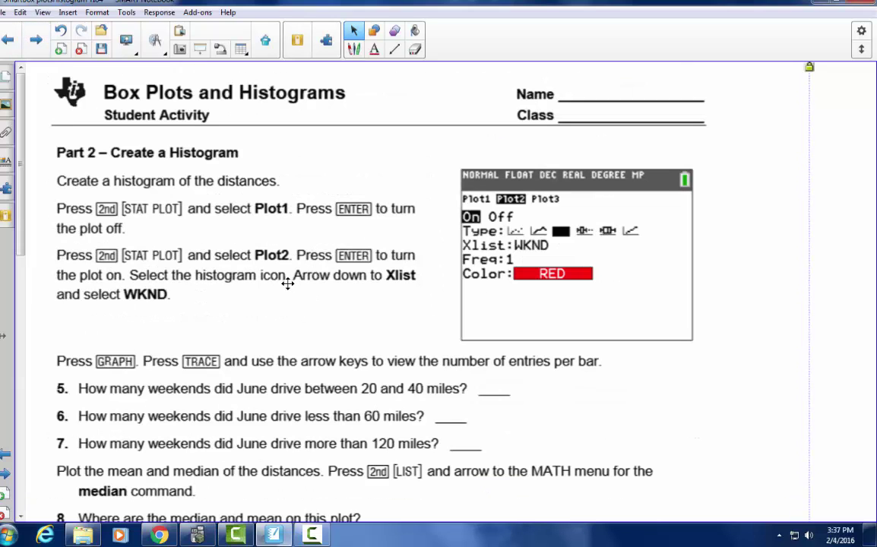
pyautogui.click(836, 4)
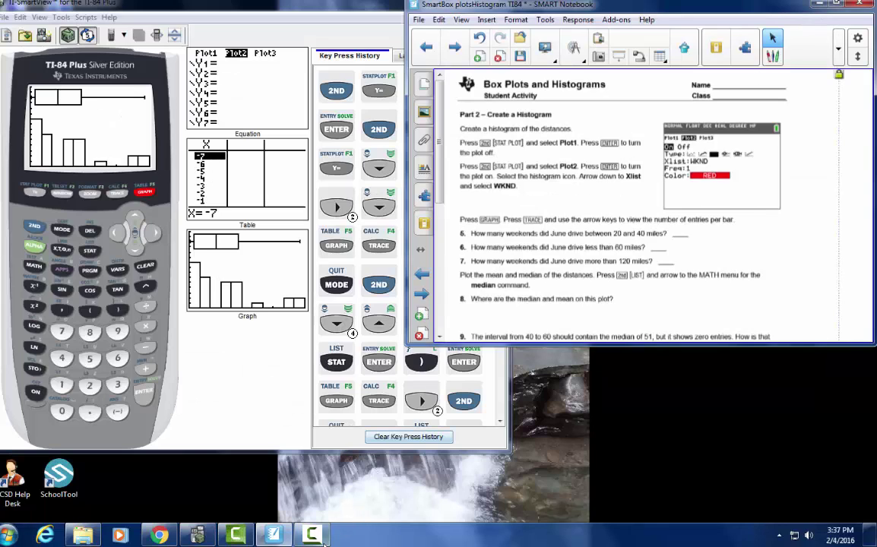